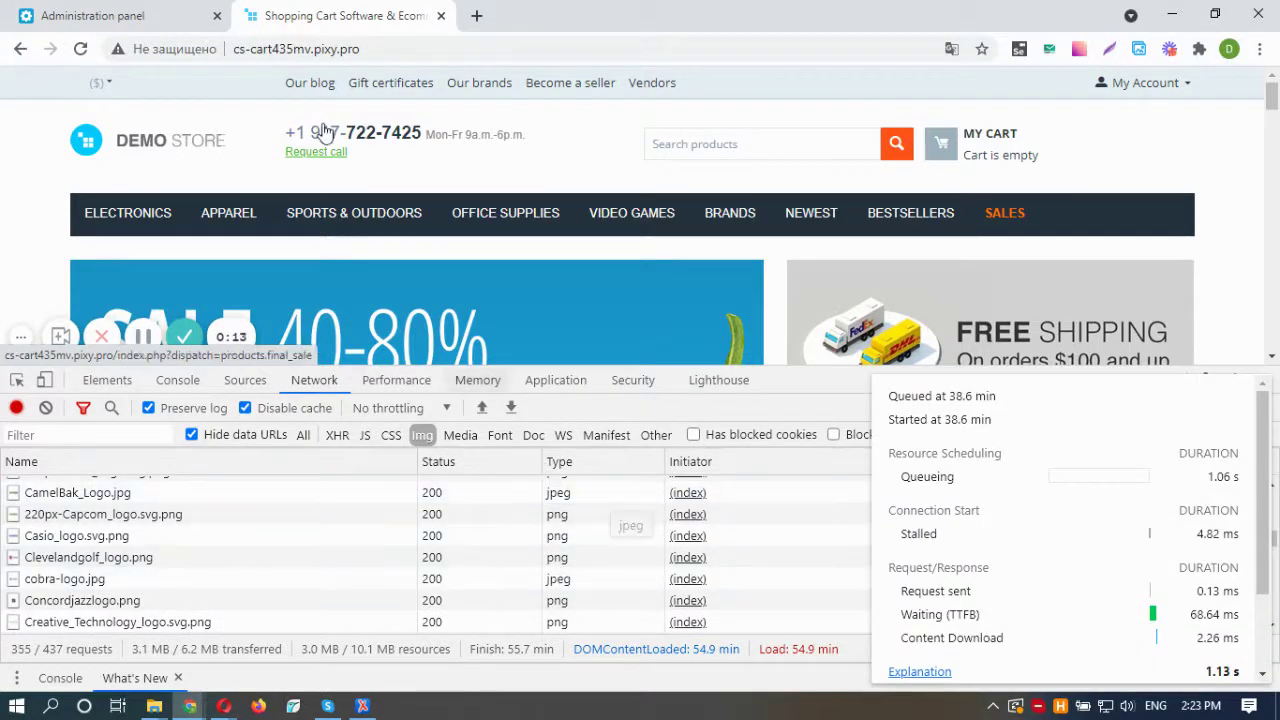
Step: Switch to the store's administration panel and open the add-on management page
{"action": "left_click", "coordinate": [145, 12]}
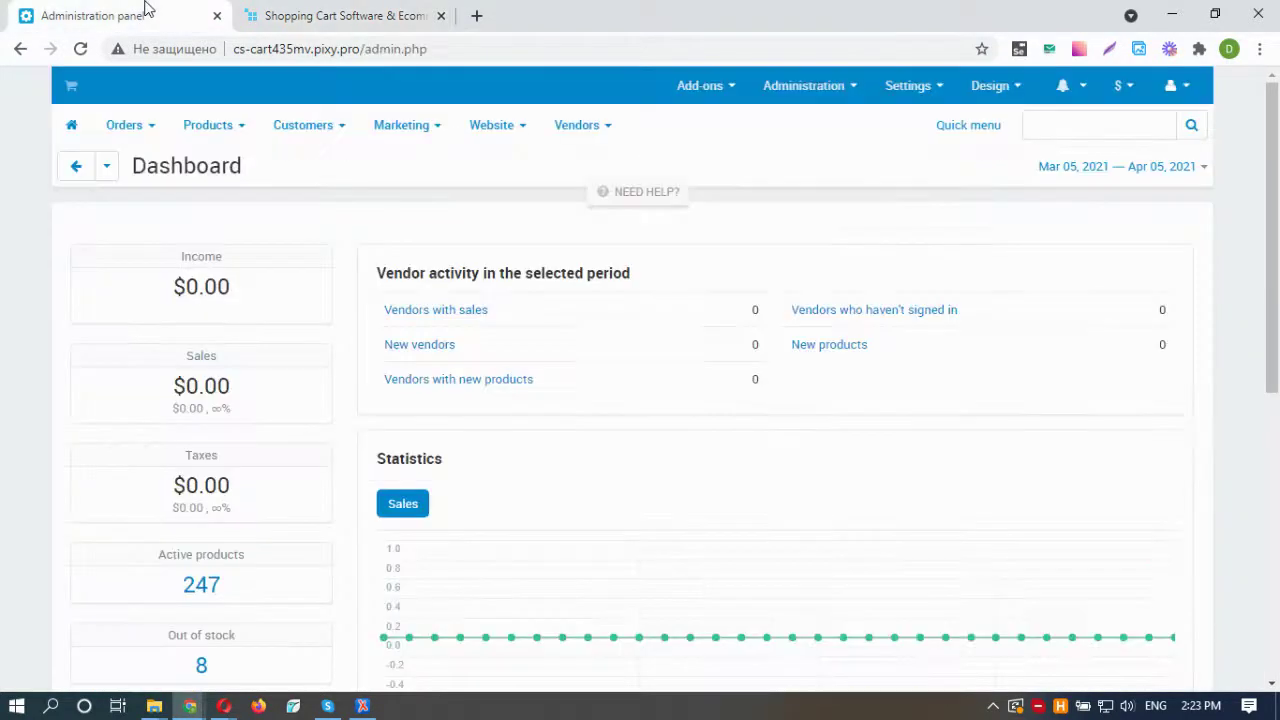
{"action": "mouse_move", "coordinate": [705, 88]}
{"action": "left_click", "coordinate": [727, 124]}
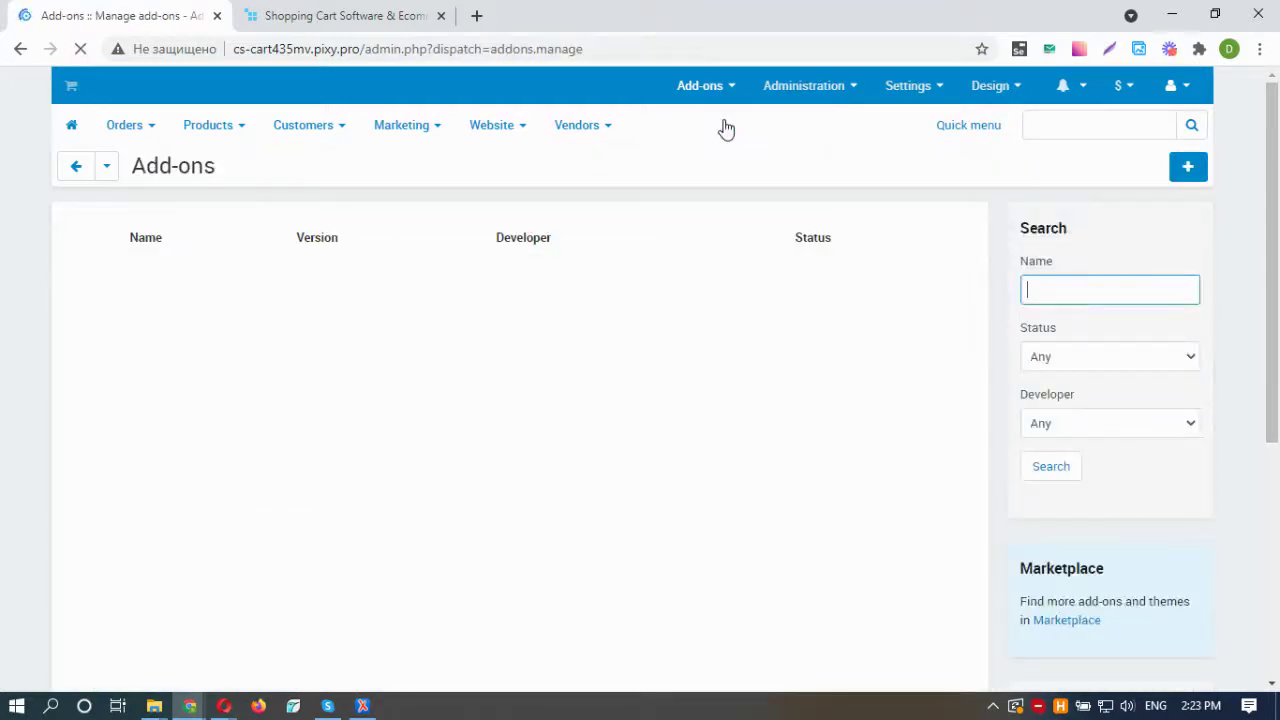
Step: Upload and install the Resmush image compression add-on from the local archive in the Downloads folder
{"action": "left_click", "coordinate": [1181, 170]}
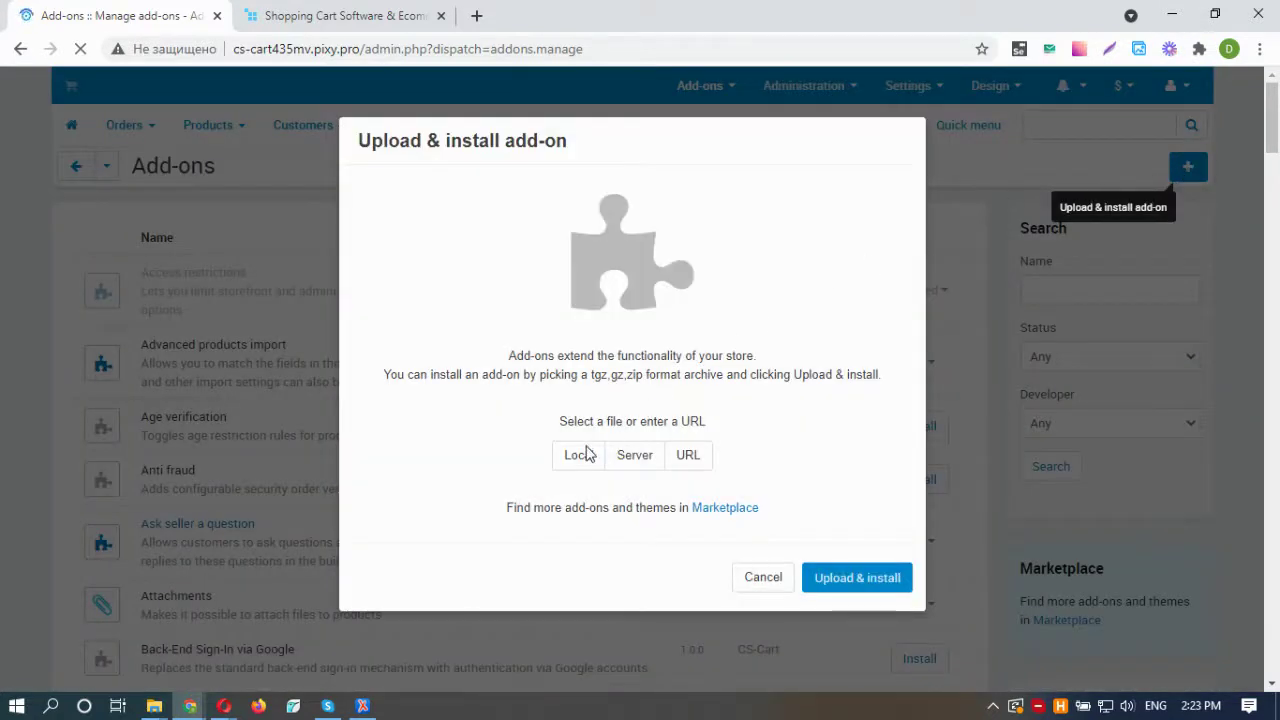
{"action": "left_click", "coordinate": [581, 463]}
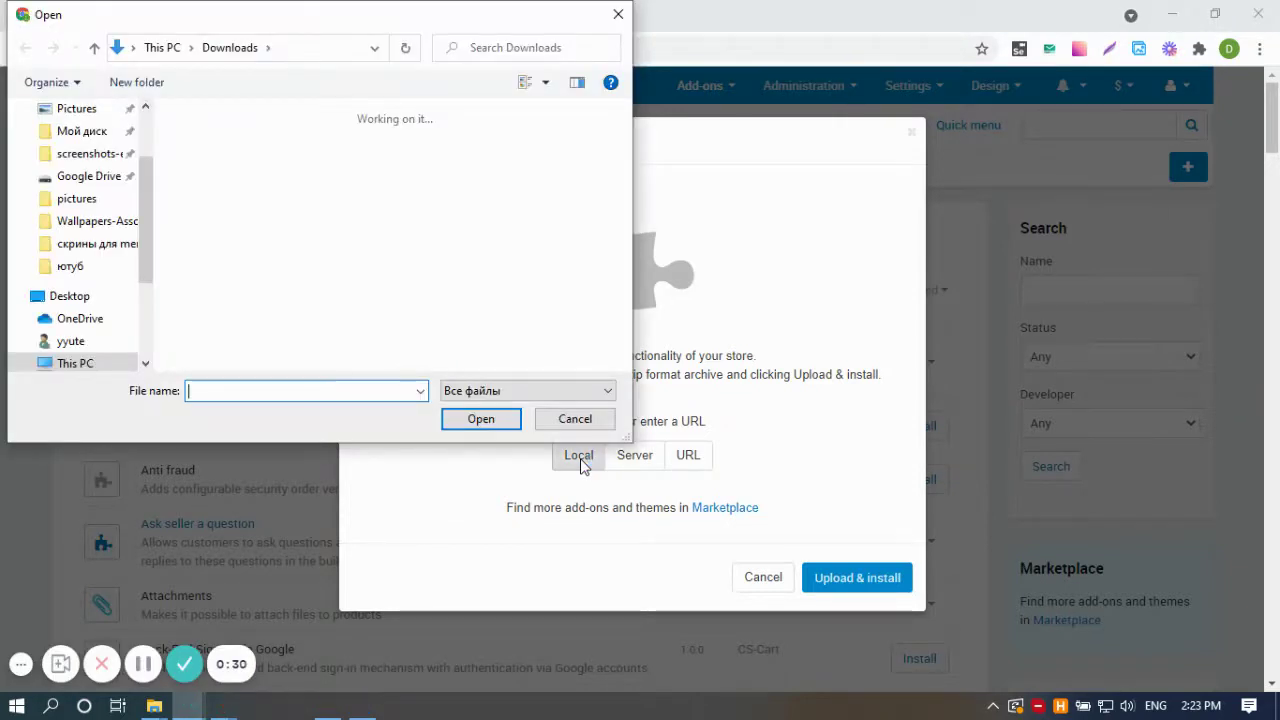
{"action": "left_click", "coordinate": [268, 168]}
{"action": "left_click", "coordinate": [481, 420]}
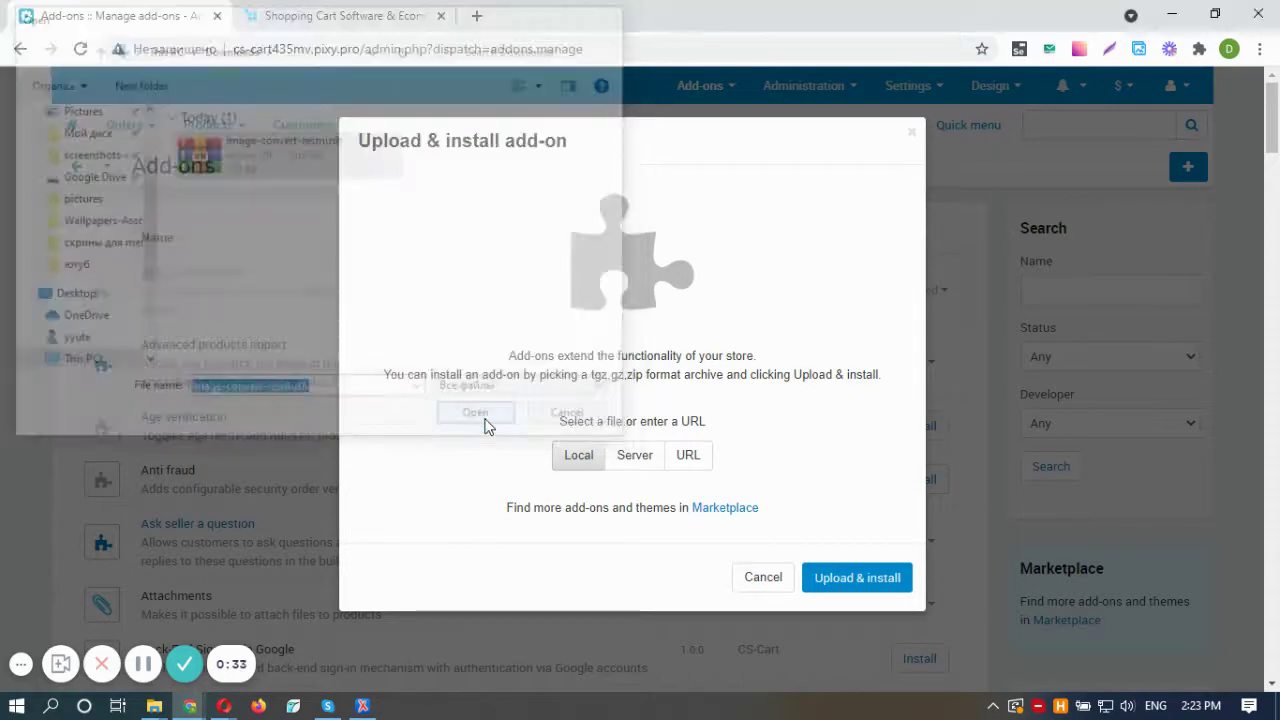
{"action": "left_click", "coordinate": [845, 592]}
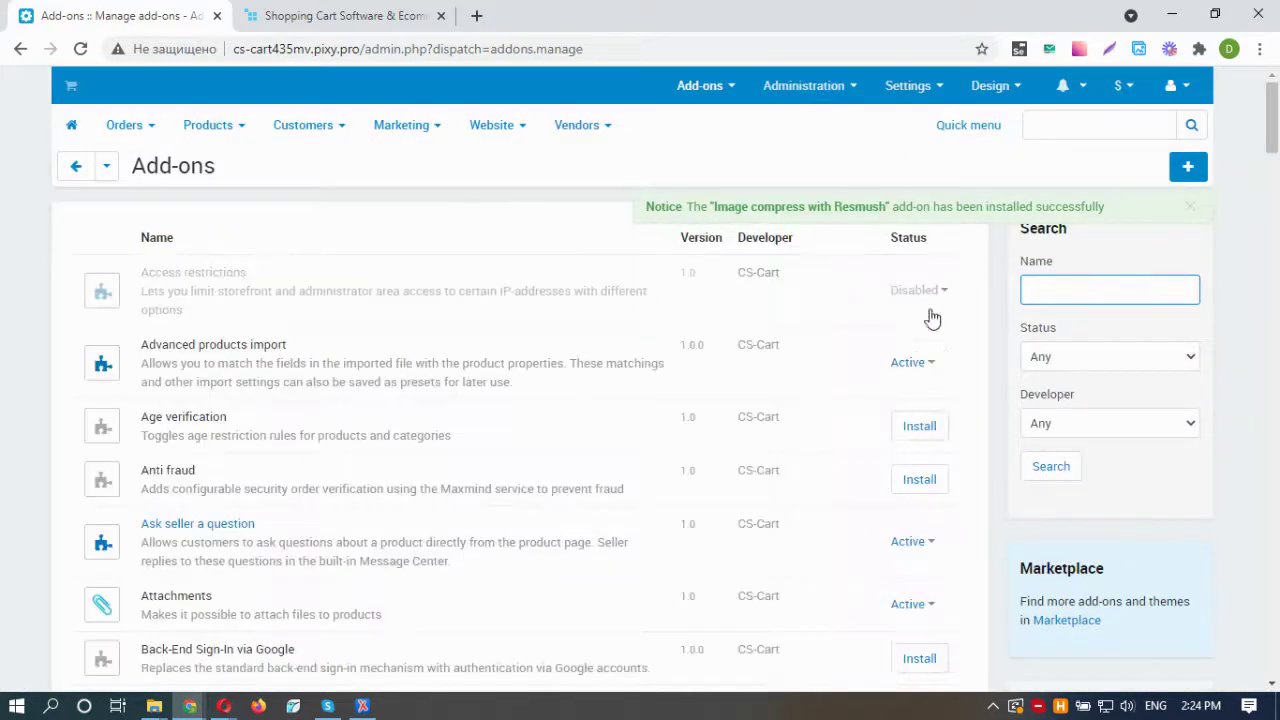
Step: In the Image compress with Resmush global settings, enable Status and Gzip, set Quantity images send to 5, and save
{"action": "left_click", "coordinate": [516, 133]}
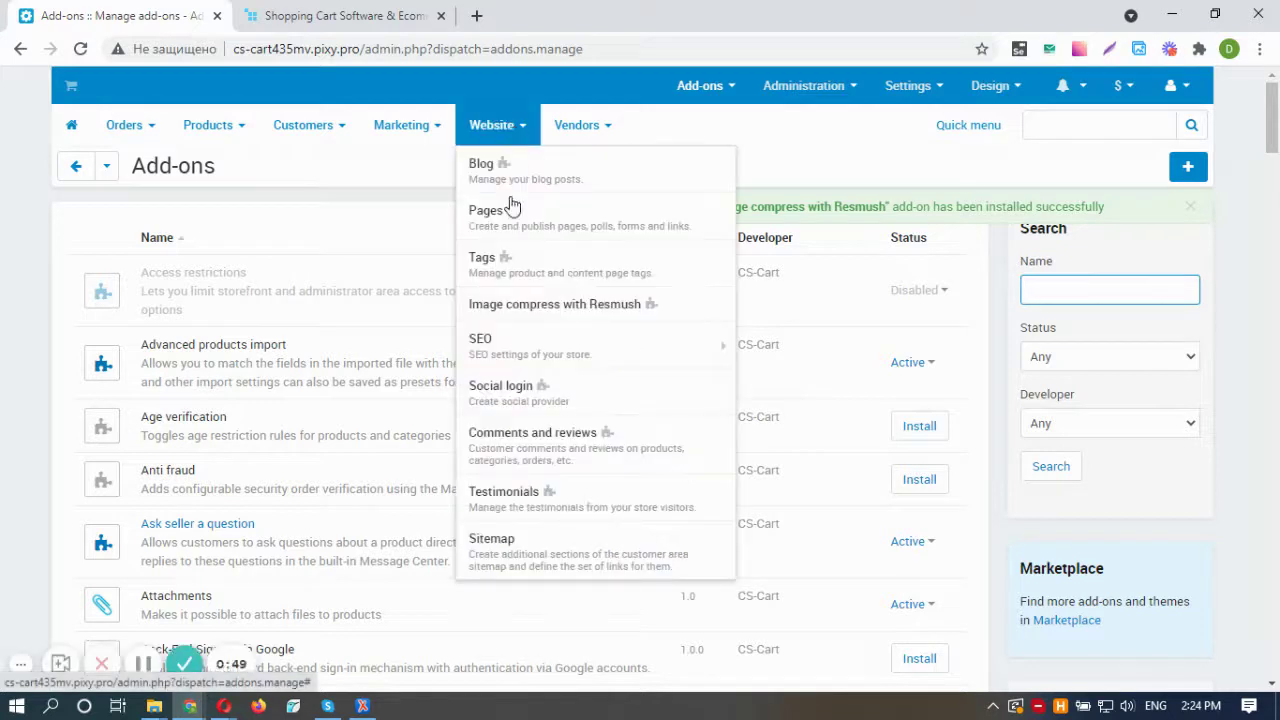
{"action": "left_click", "coordinate": [557, 306]}
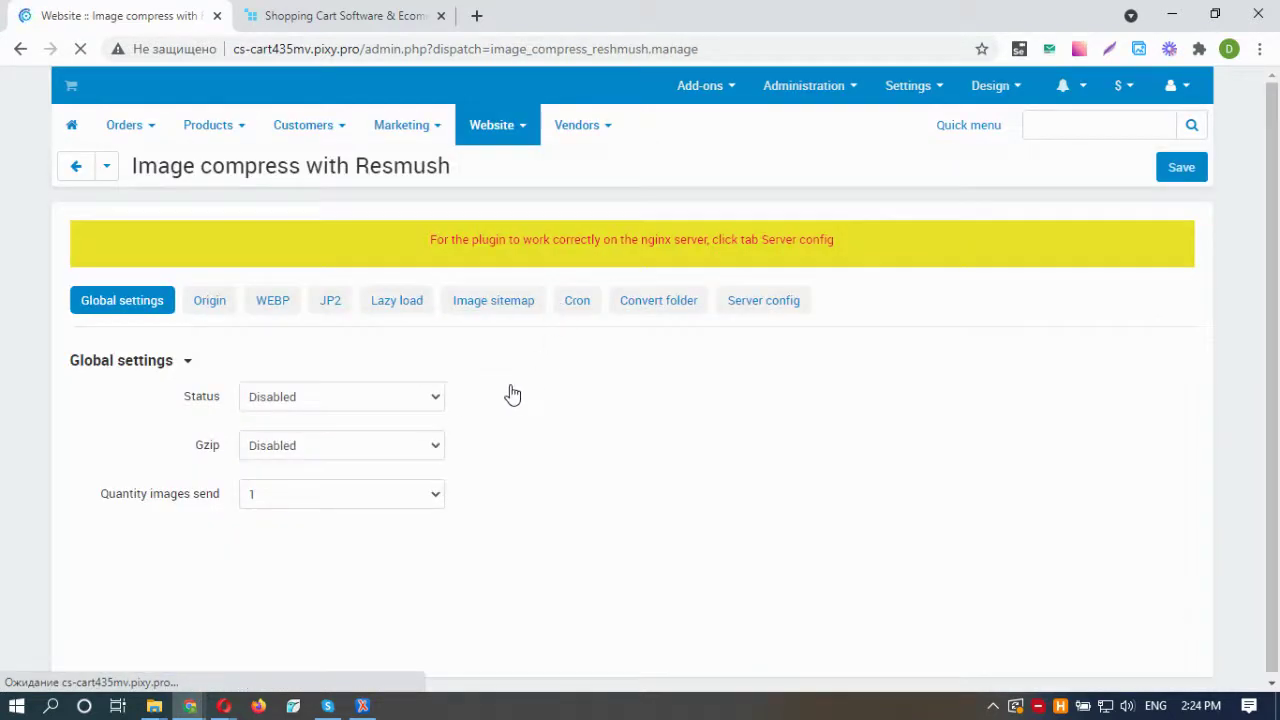
{"action": "left_click", "coordinate": [410, 400]}
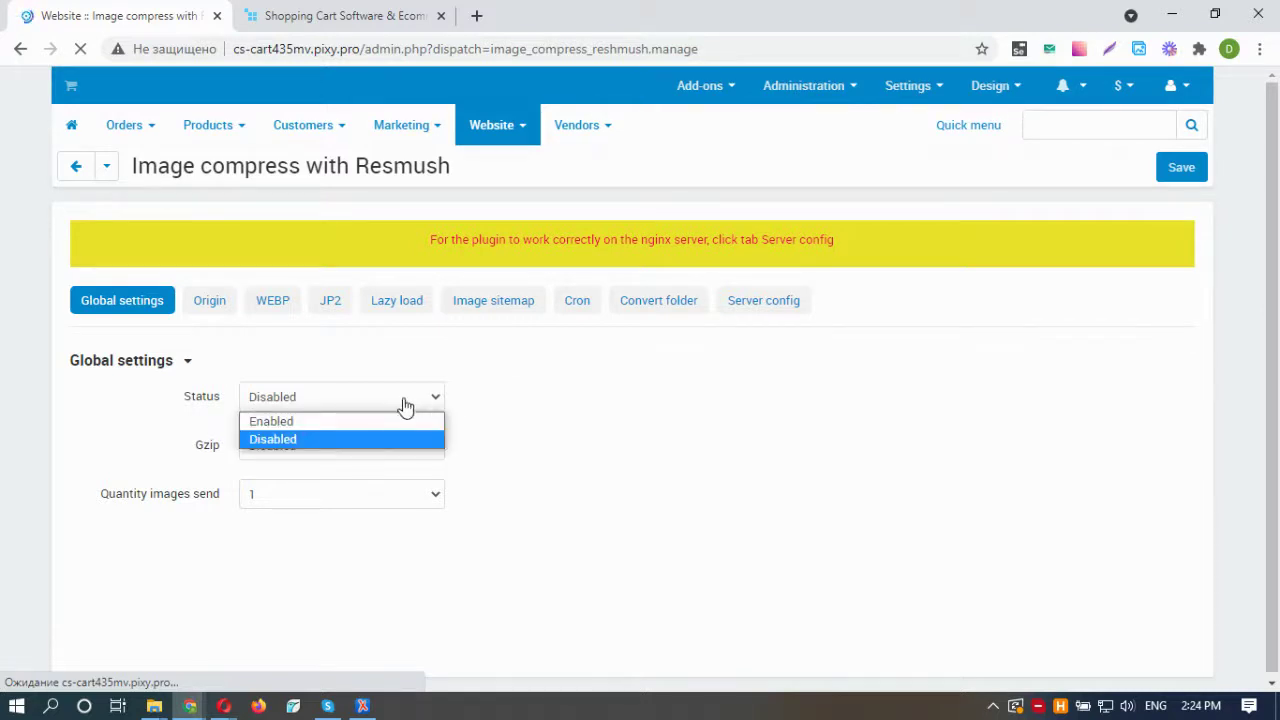
{"action": "left_click", "coordinate": [390, 423]}
{"action": "left_click", "coordinate": [393, 449]}
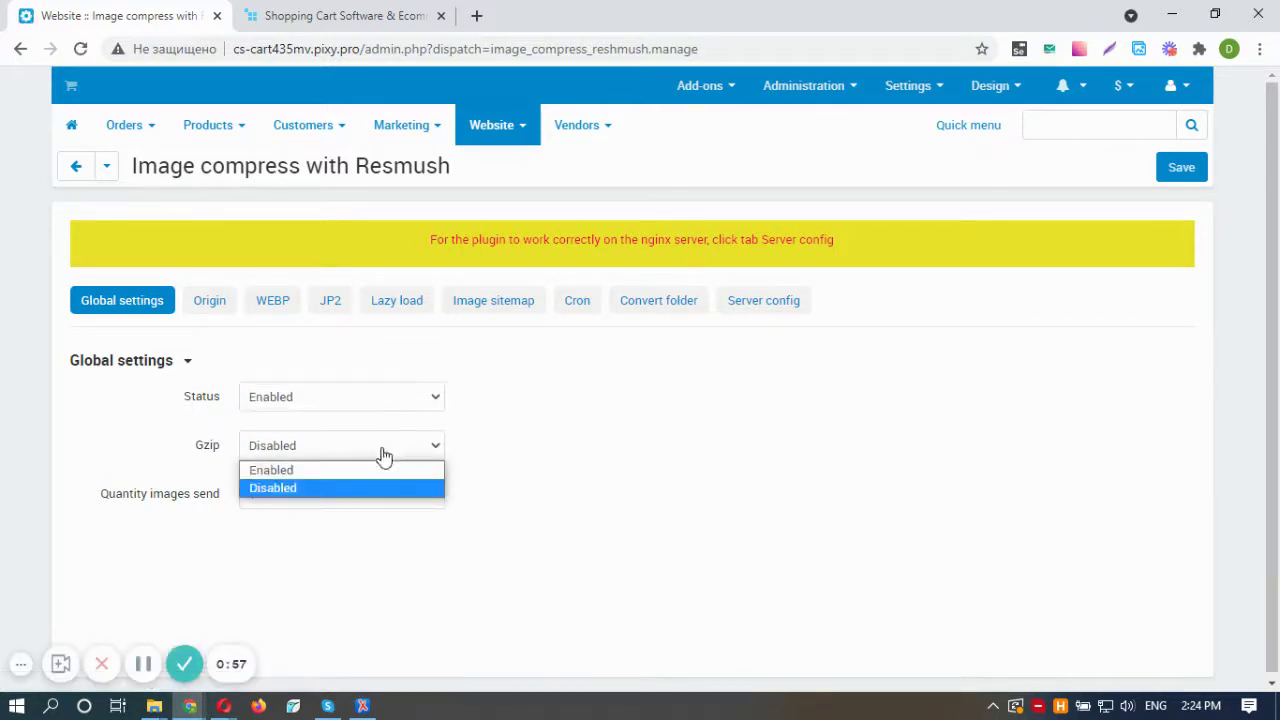
{"action": "left_click", "coordinate": [340, 471]}
{"action": "left_click", "coordinate": [393, 501]}
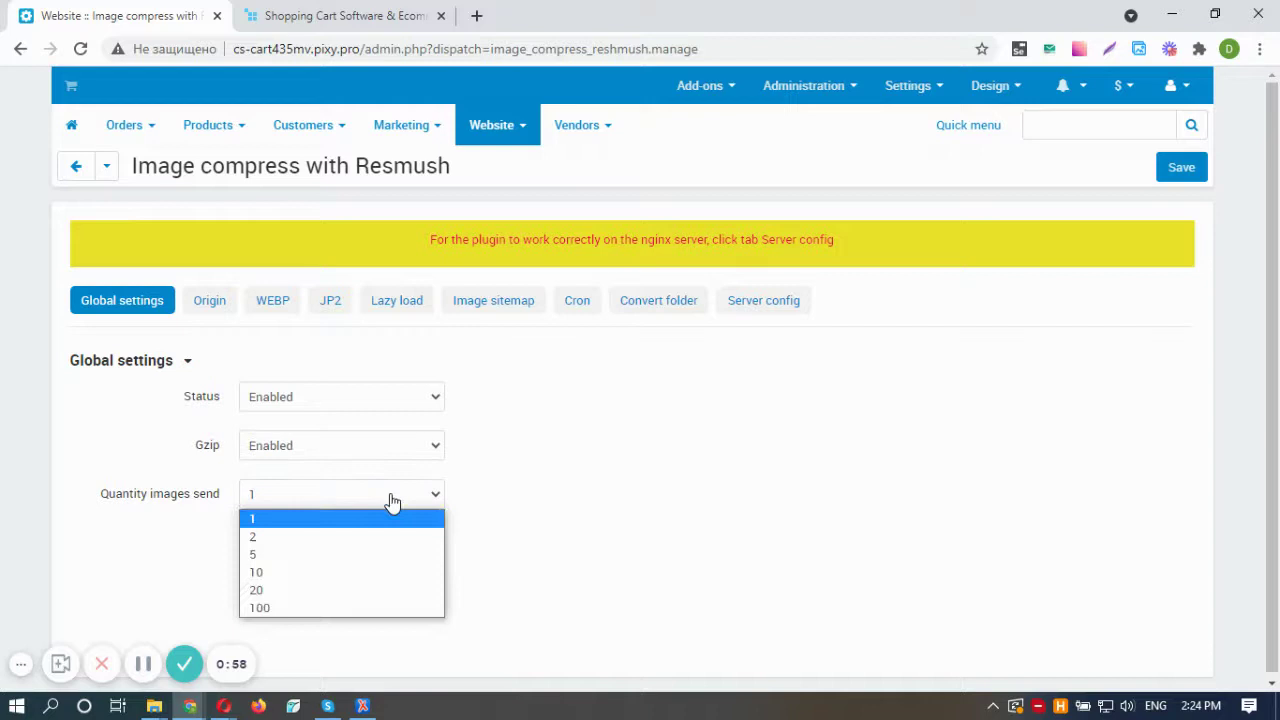
{"action": "left_click", "coordinate": [353, 569]}
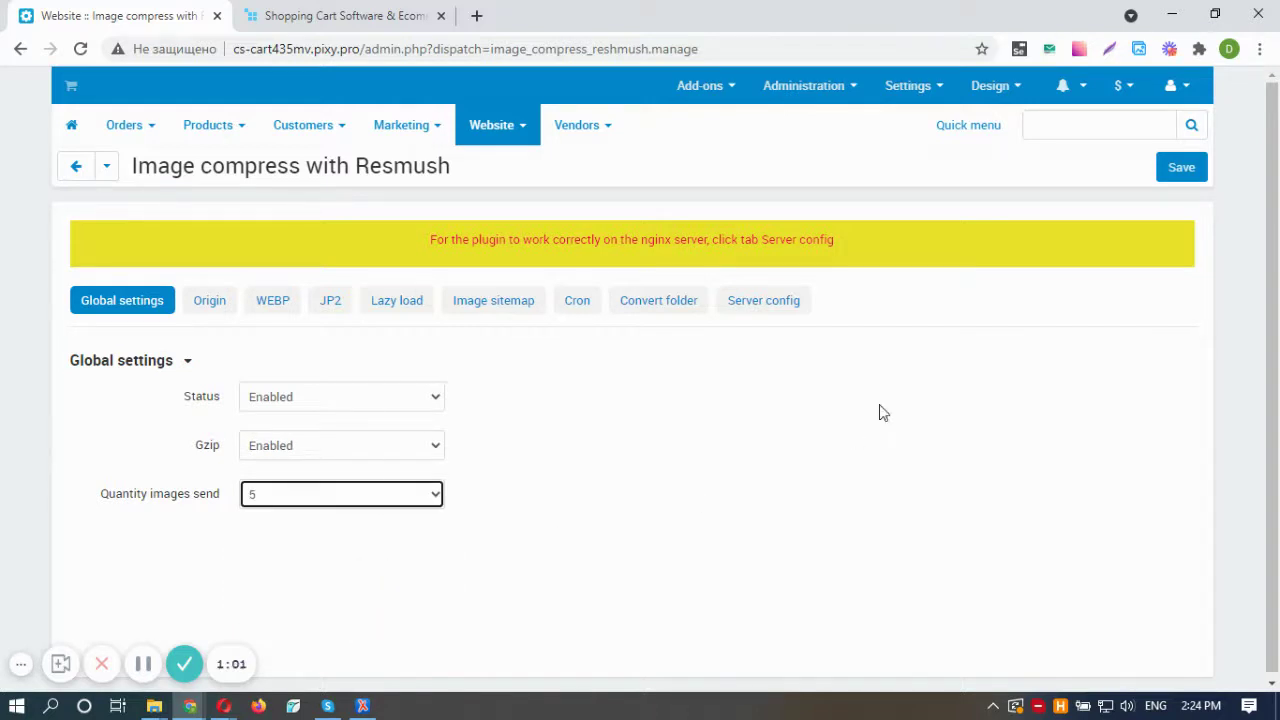
{"action": "left_click", "coordinate": [1163, 170]}
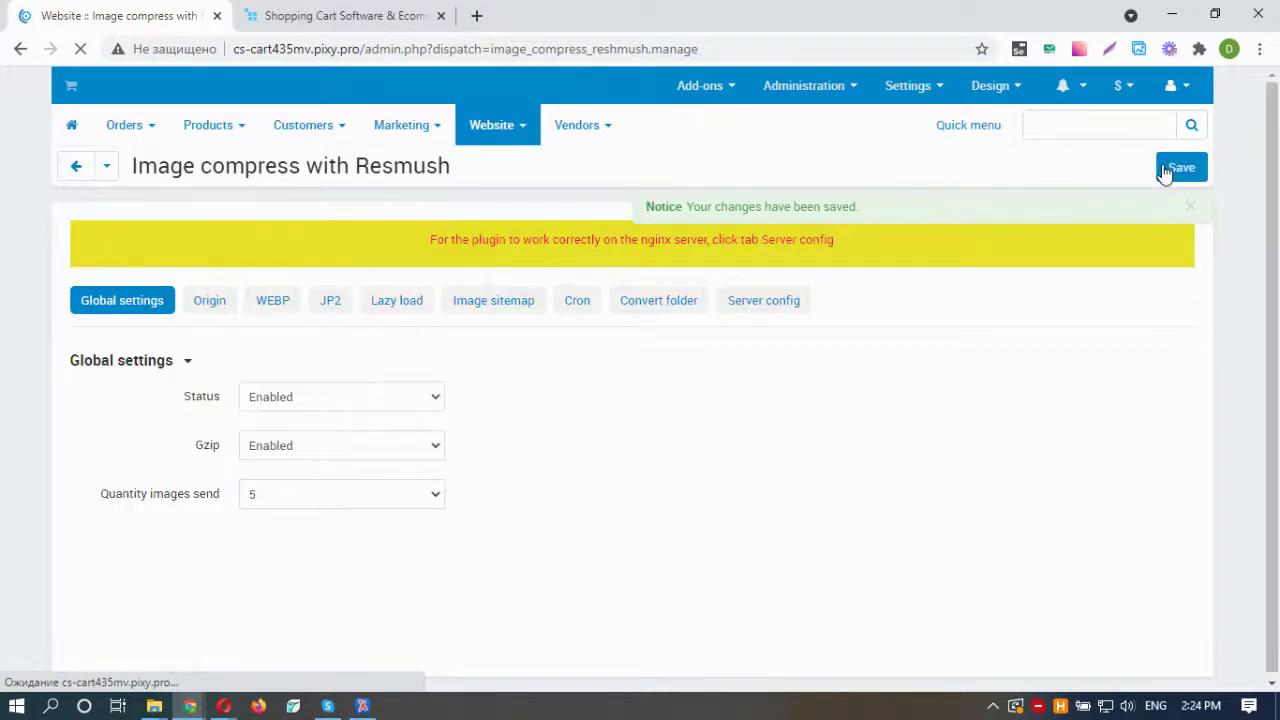
Step: In the Origin settings, enable Origin compress with quality 60, keep Replace origin images disabled, and save
{"action": "left_click", "coordinate": [214, 304]}
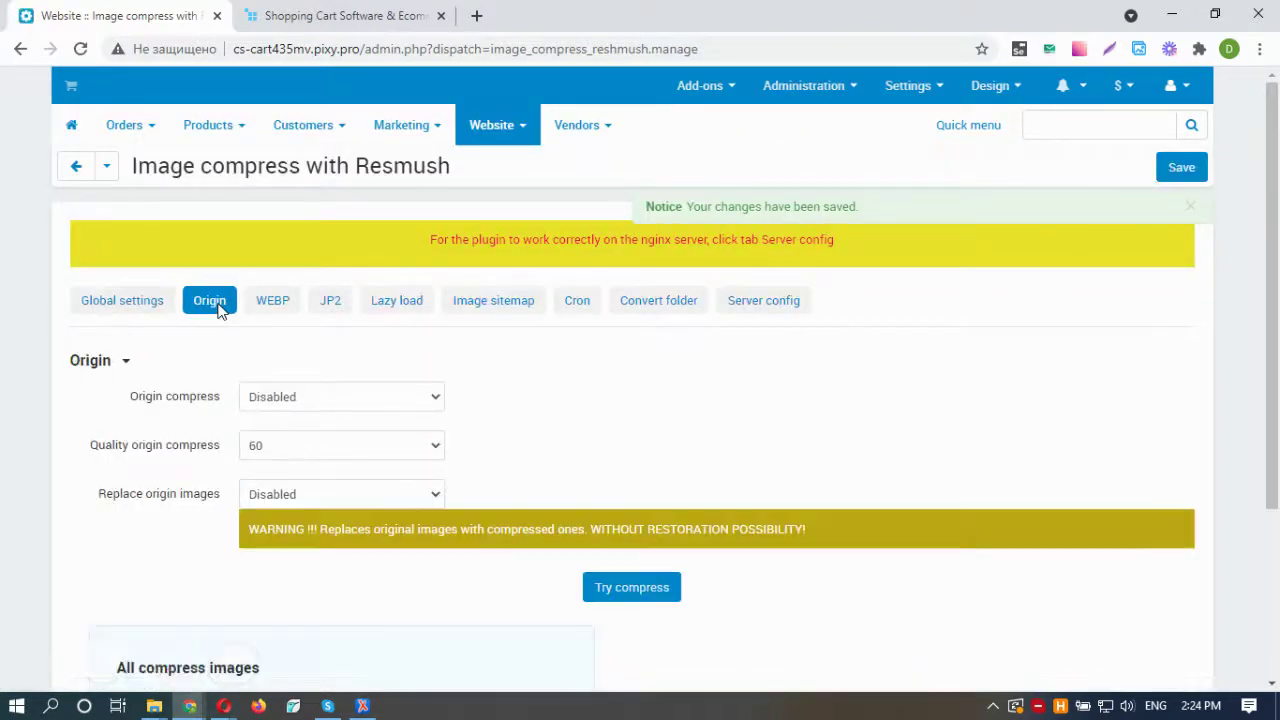
{"action": "left_click", "coordinate": [405, 406]}
{"action": "left_click", "coordinate": [388, 420]}
{"action": "left_click", "coordinate": [390, 448]}
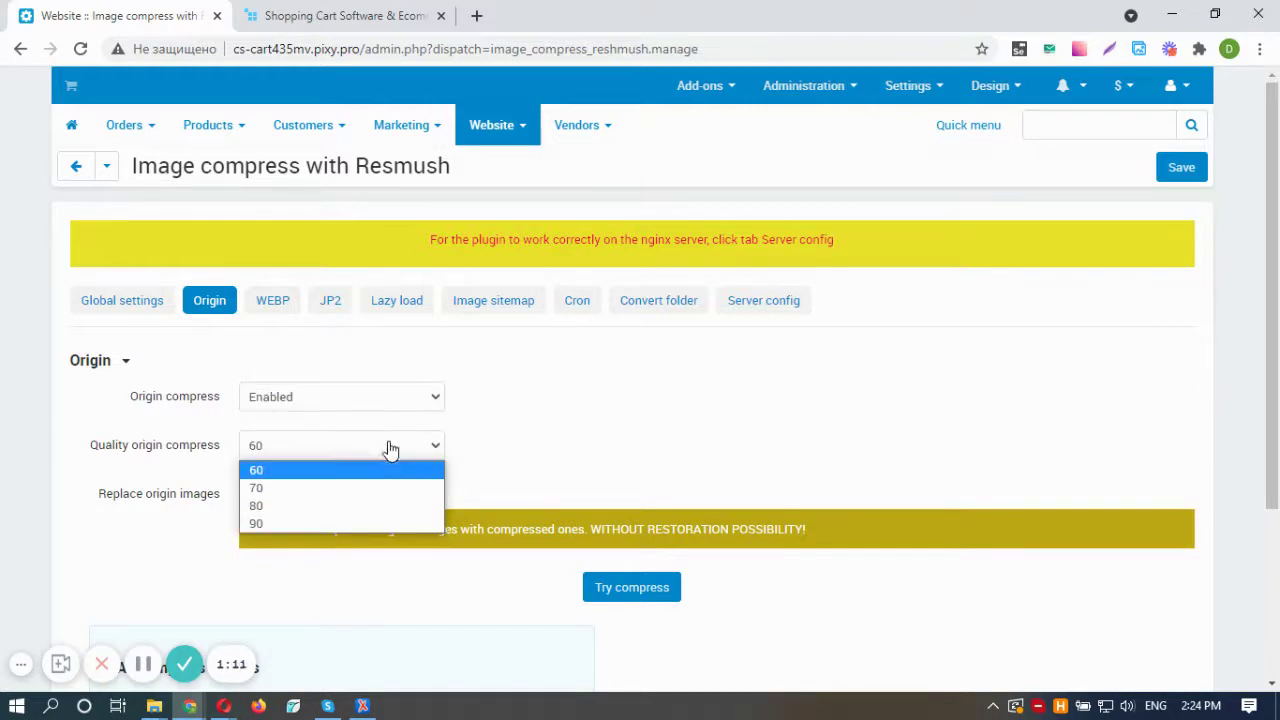
{"action": "left_click", "coordinate": [376, 469]}
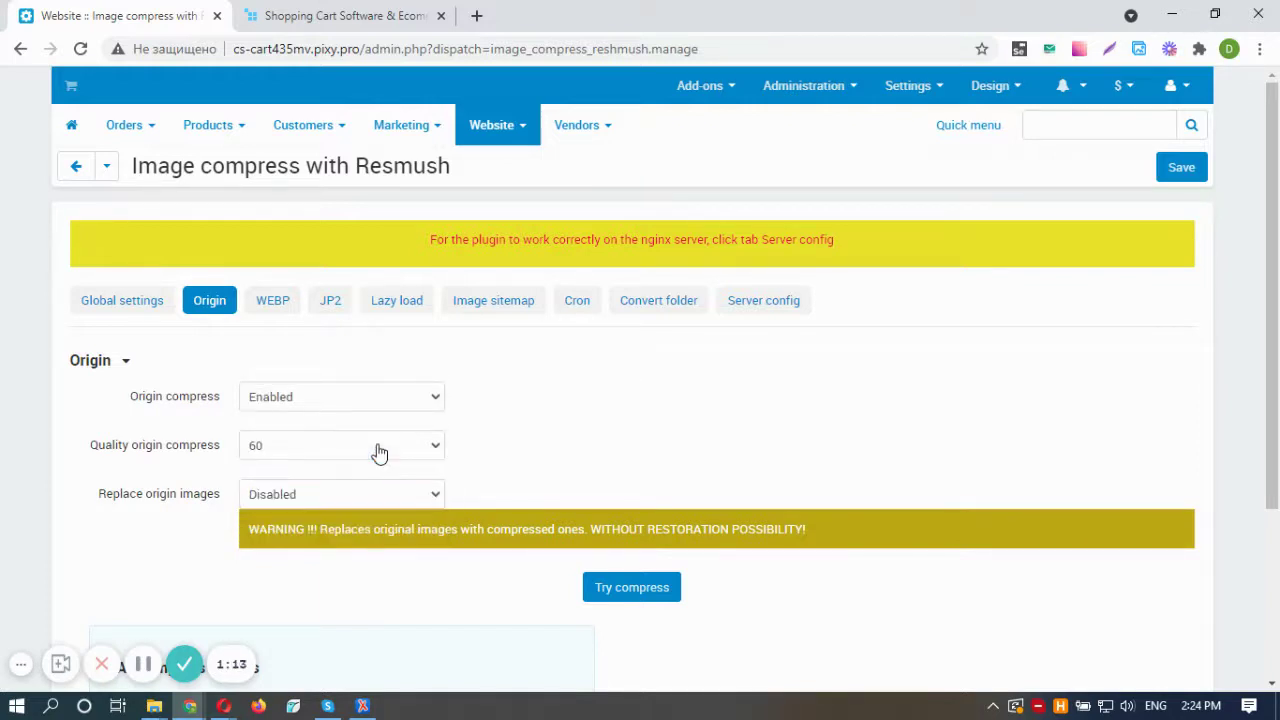
{"action": "left_click", "coordinate": [380, 494]}
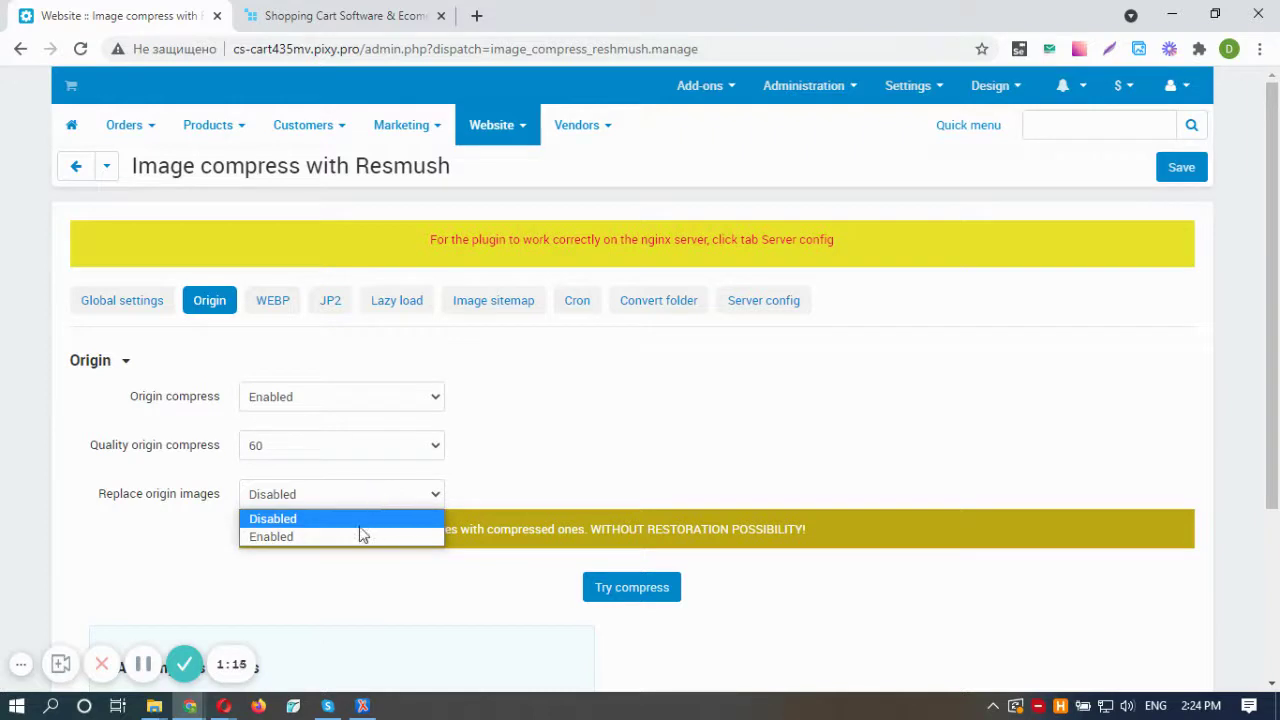
{"action": "left_click", "coordinate": [366, 500]}
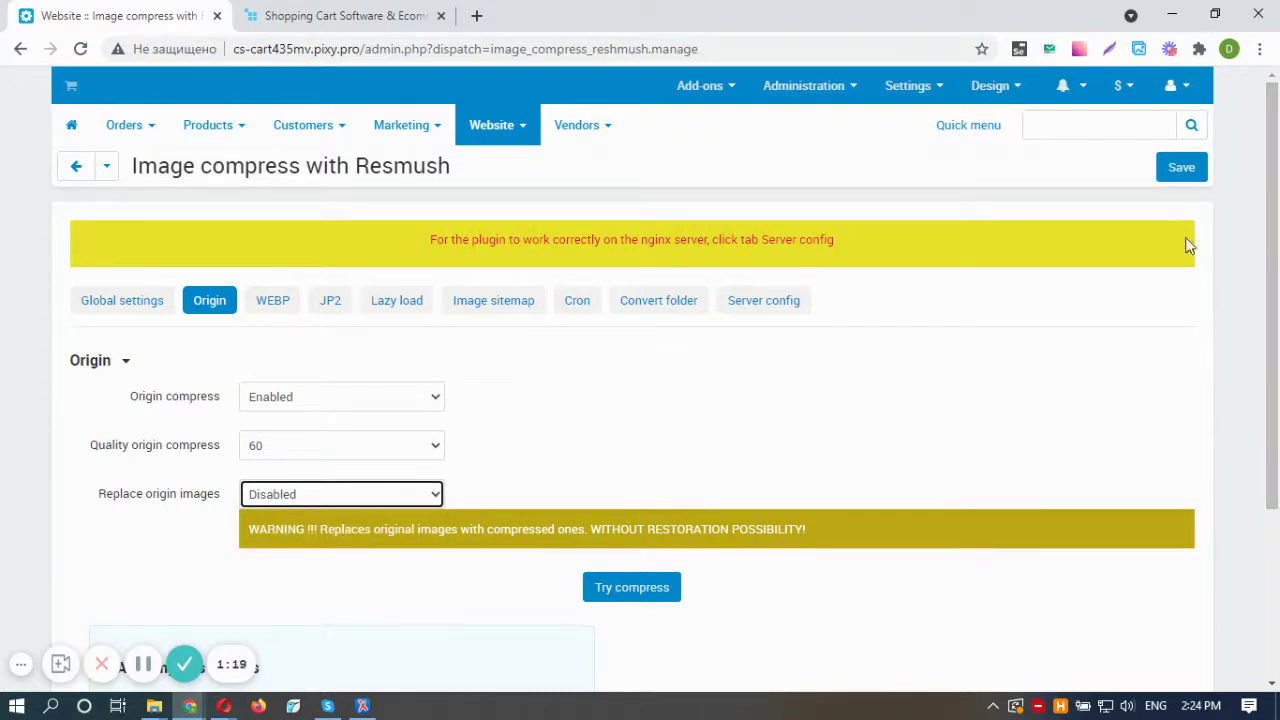
{"action": "left_click", "coordinate": [1180, 172]}
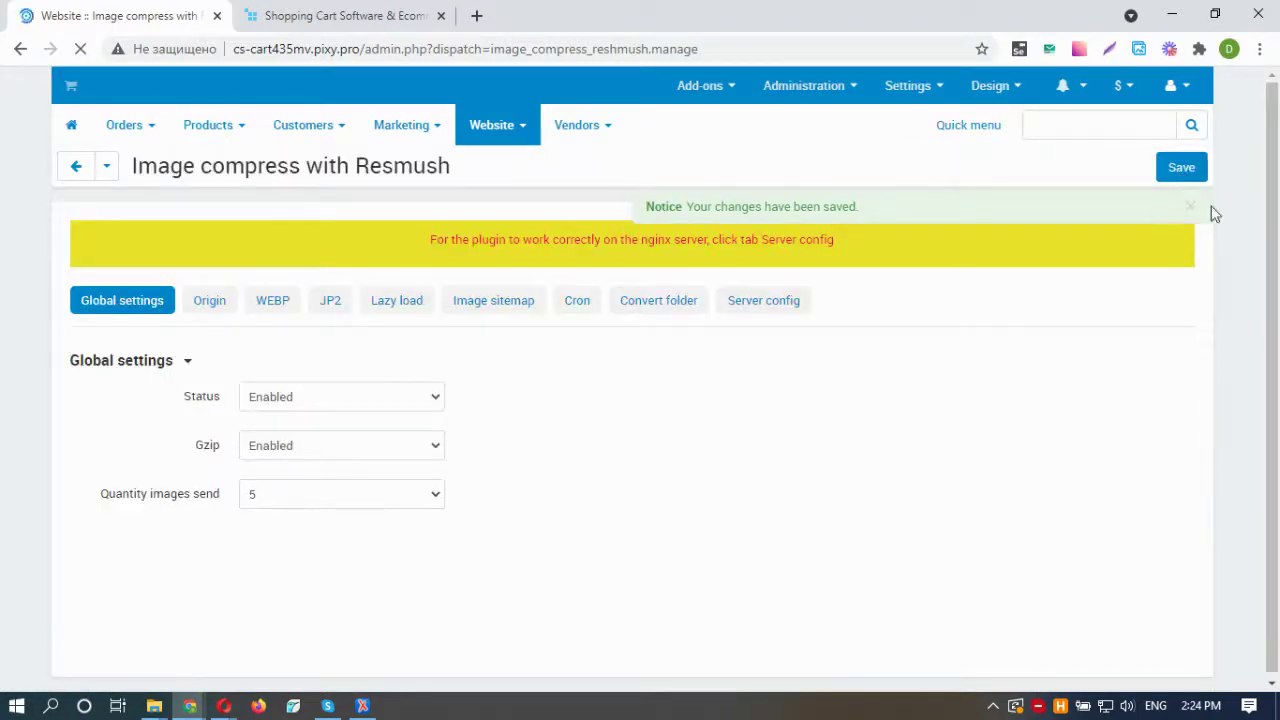
Step: Run a trial compression from the Origin settings, compare the original and optimized images, and close the preview
{"action": "scroll", "coordinate": [1274, 301], "scroll_direction": "down", "scroll_amount": 1}
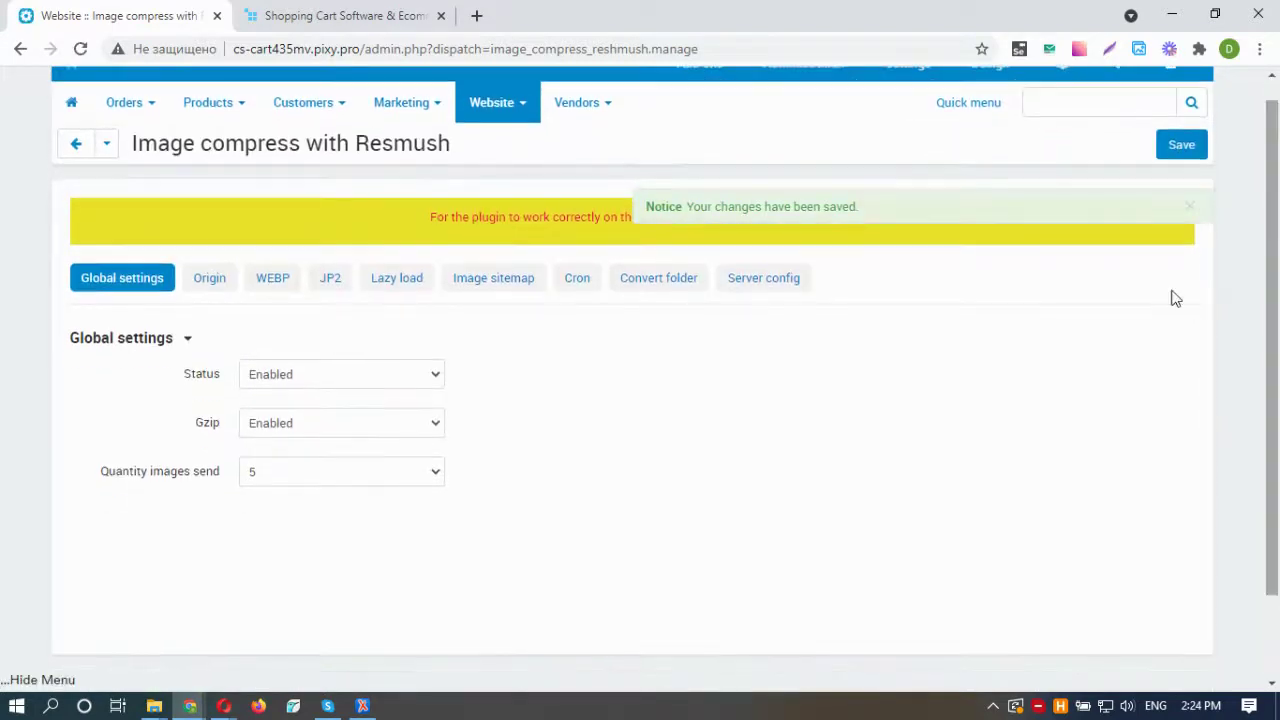
{"action": "scroll", "coordinate": [254, 320], "scroll_direction": "up", "scroll_amount": 1}
{"action": "left_click", "coordinate": [200, 297]}
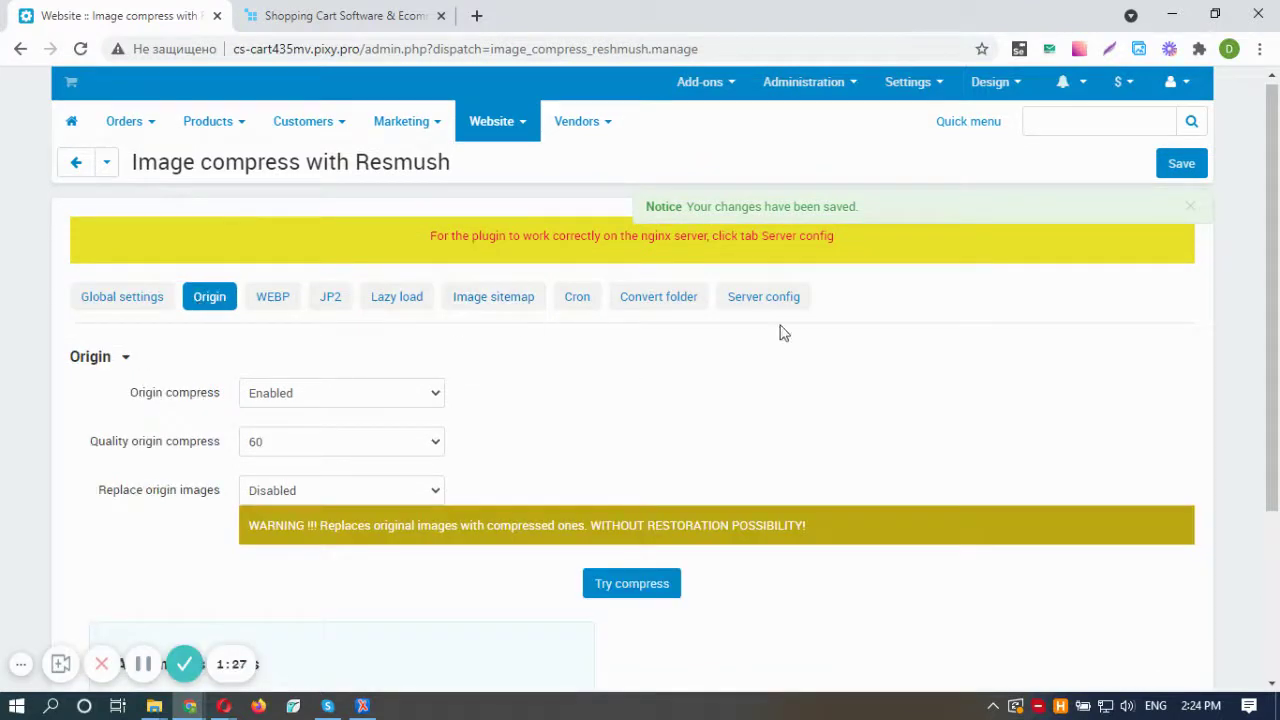
{"action": "scroll", "coordinate": [1274, 385], "scroll_direction": "down", "scroll_amount": 2}
{"action": "scroll", "coordinate": [1276, 385], "scroll_direction": "down", "scroll_amount": 3}
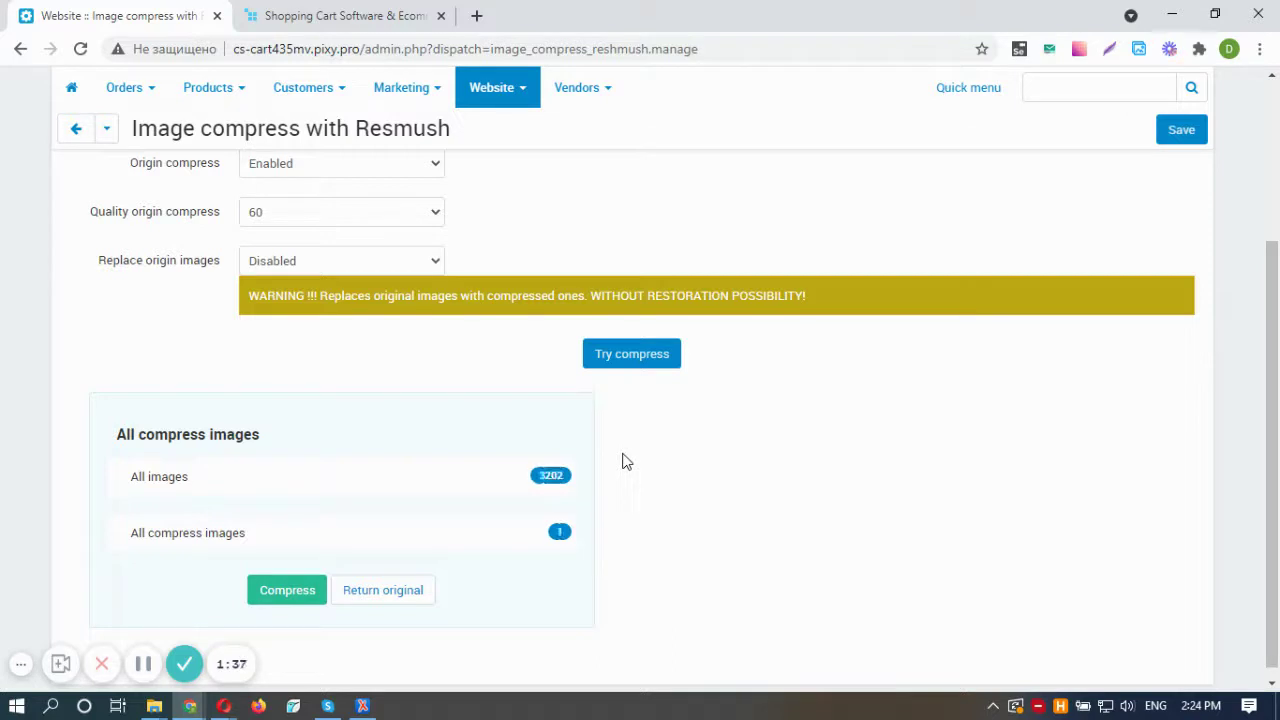
{"action": "left_click", "coordinate": [624, 360]}
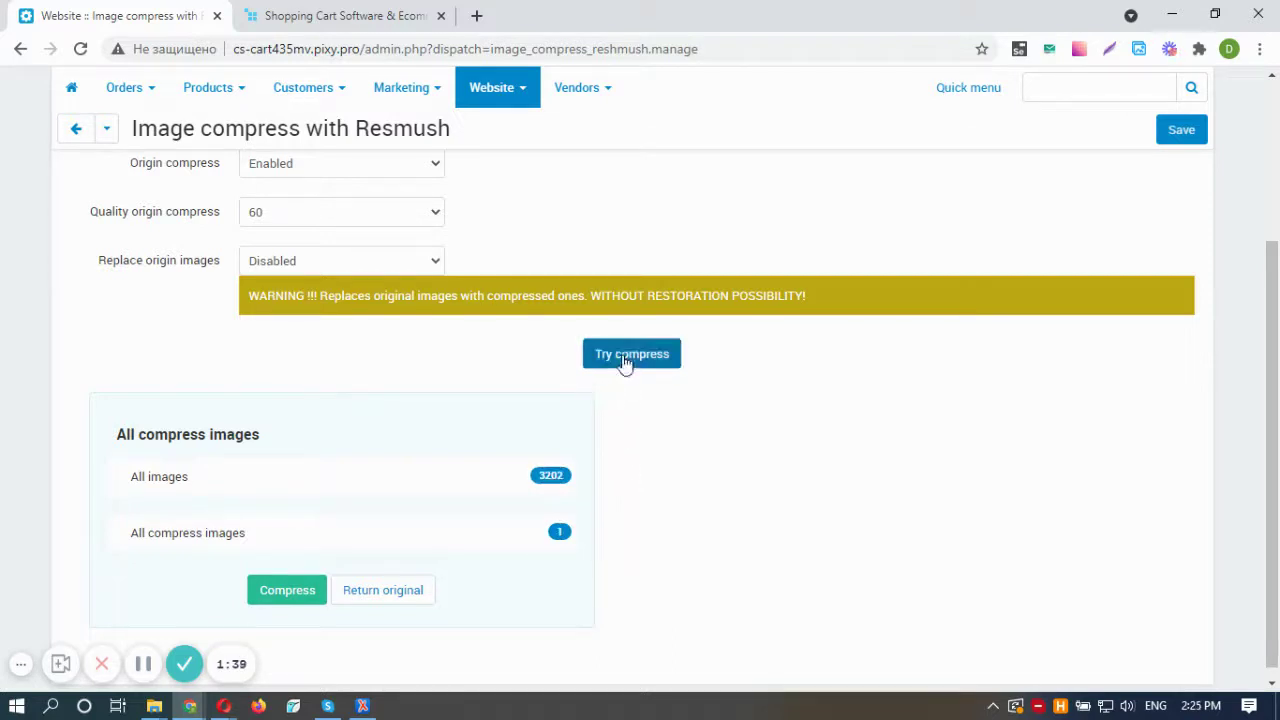
{"action": "left_click", "coordinate": [624, 360]}
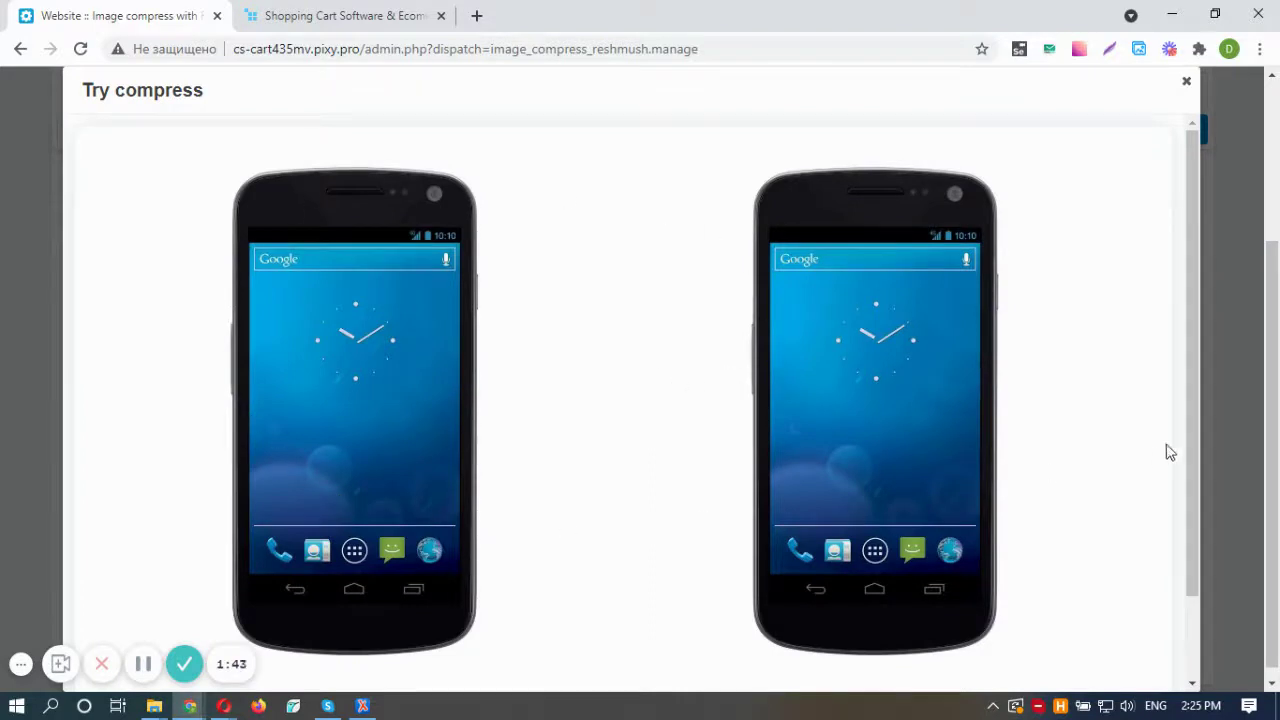
{"action": "left_click_drag", "start_coordinate": [1193, 437], "coordinate": [1208, 501]}
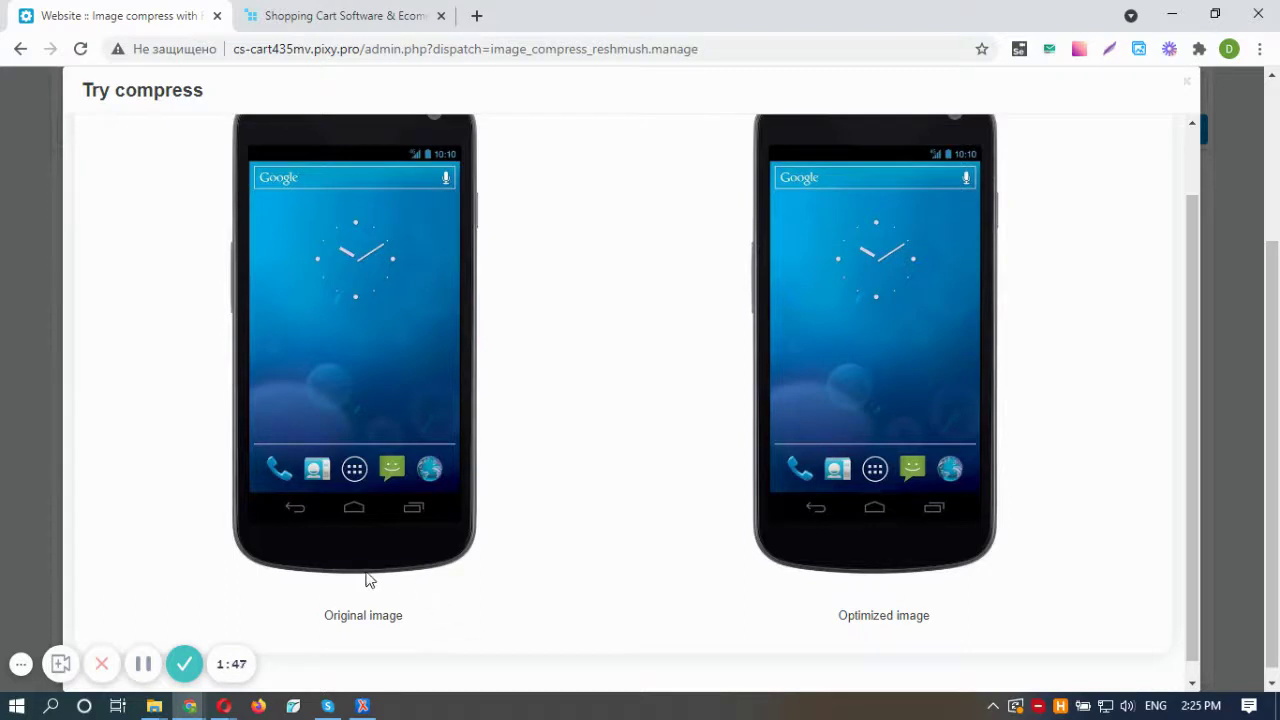
{"action": "left_click", "coordinate": [1188, 84]}
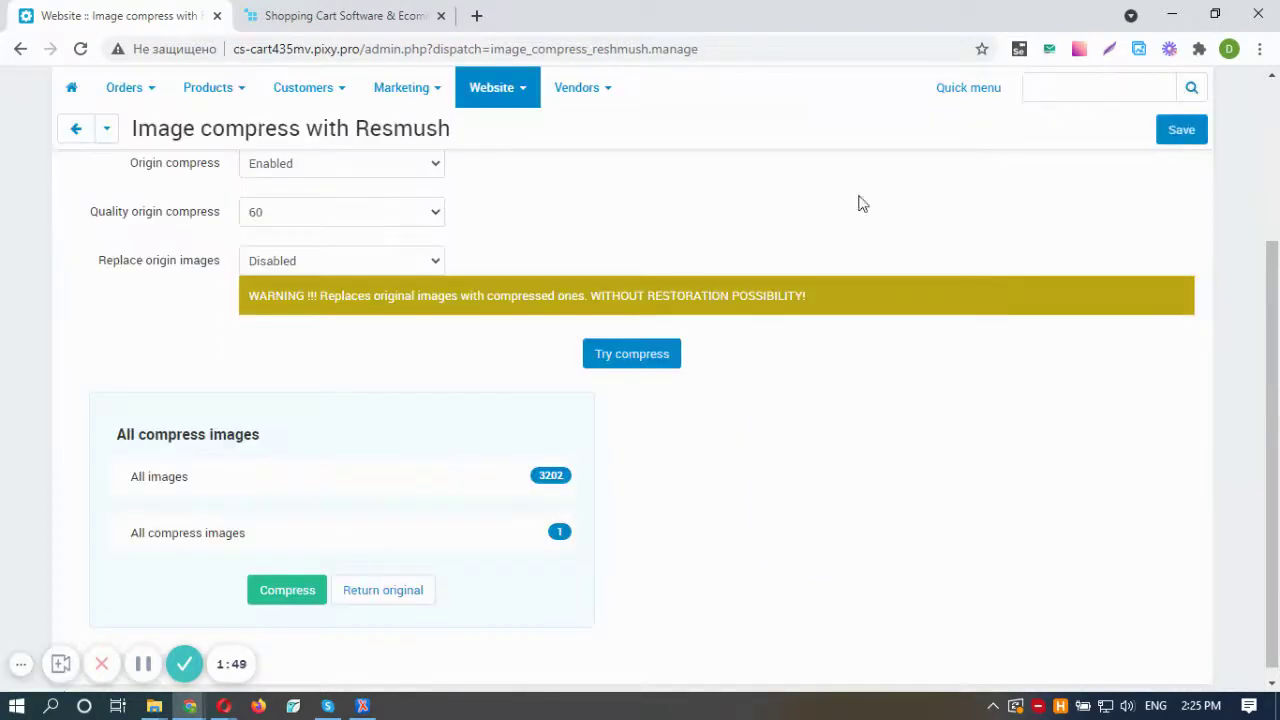
Step: Return the origin images to their originals, start compressing them, and reload the page during the run
{"action": "left_click", "coordinate": [418, 594]}
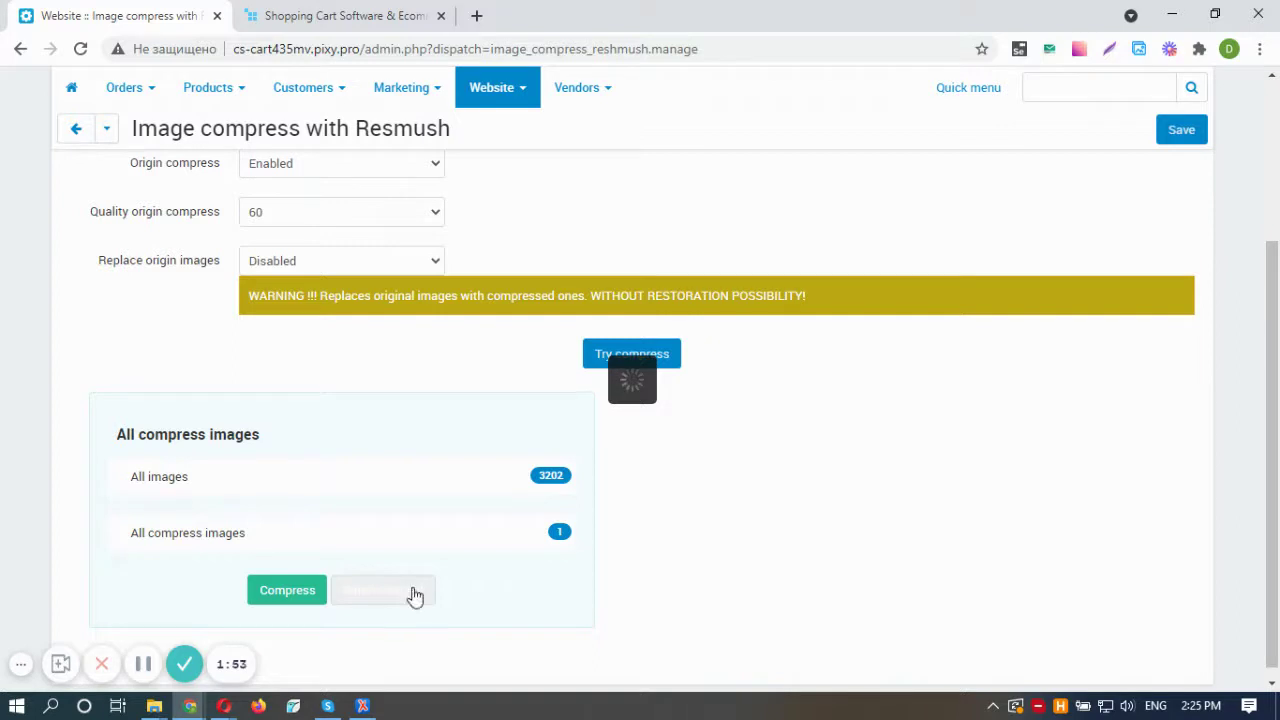
{"action": "left_click", "coordinate": [297, 594]}
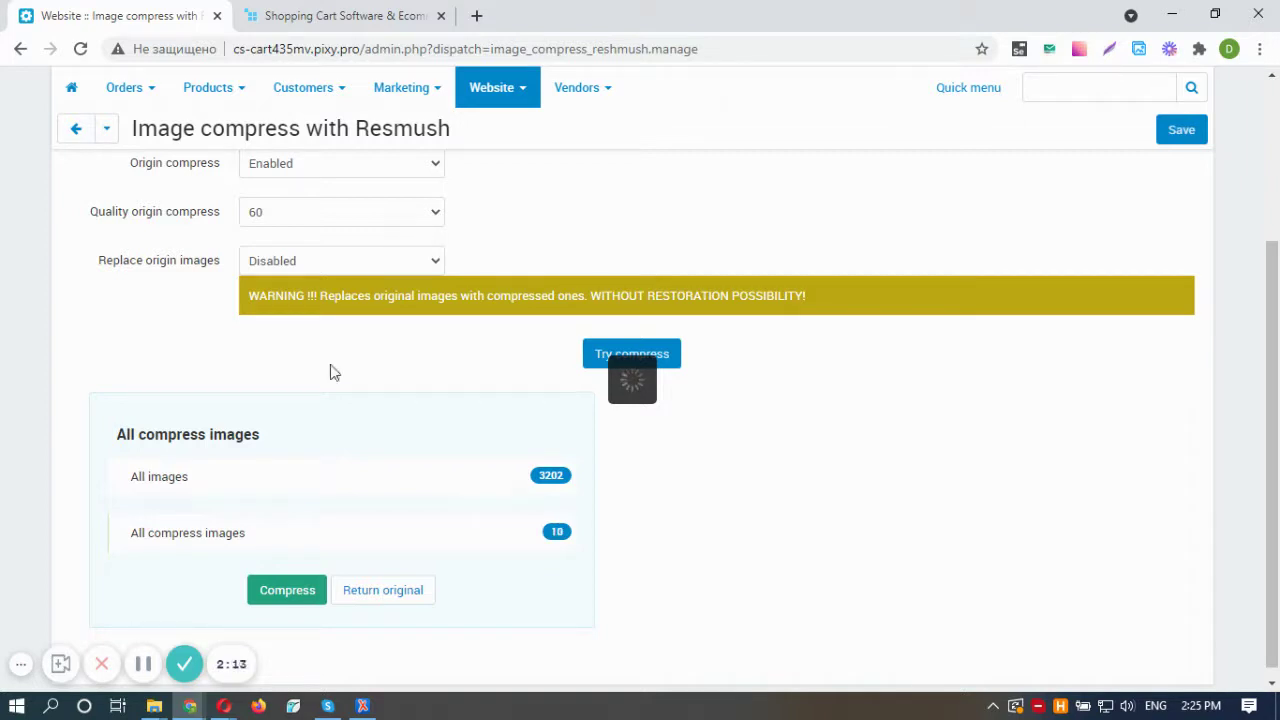
{"action": "left_click", "coordinate": [81, 49]}
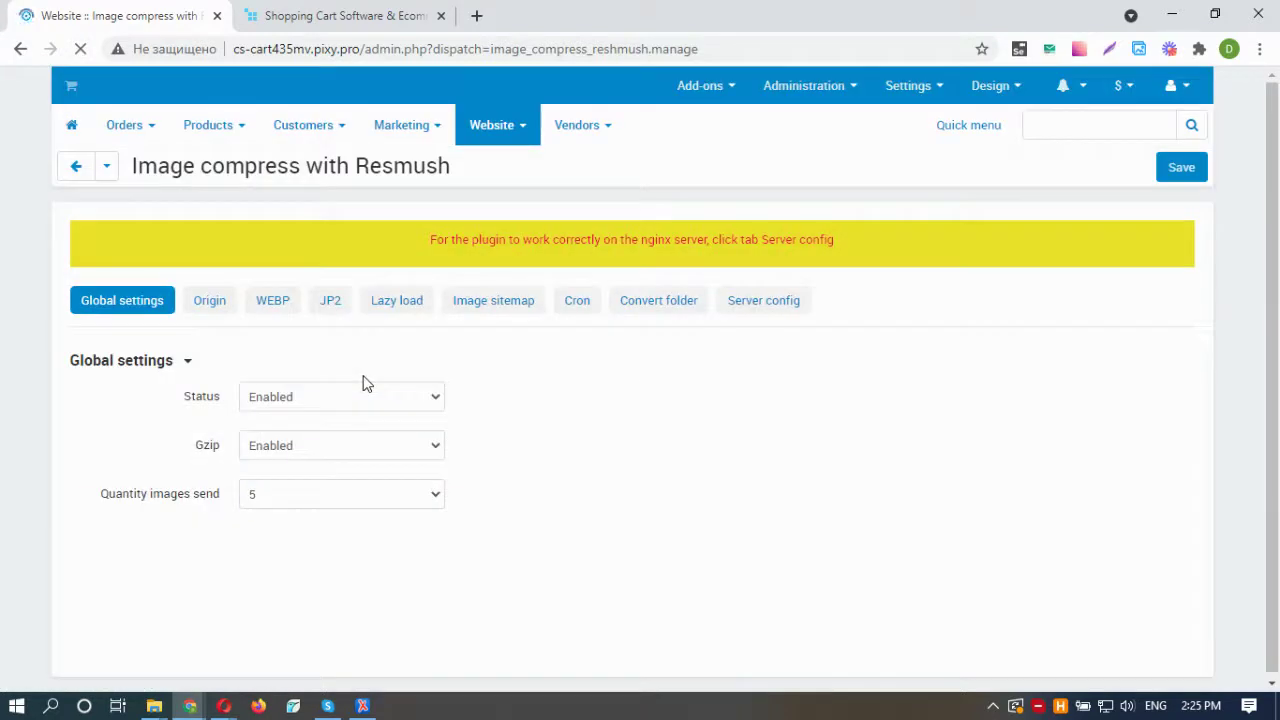
Step: In the WEBP settings, enable Webp compress with quality 60 and save the changes
{"action": "left_click", "coordinate": [270, 310]}
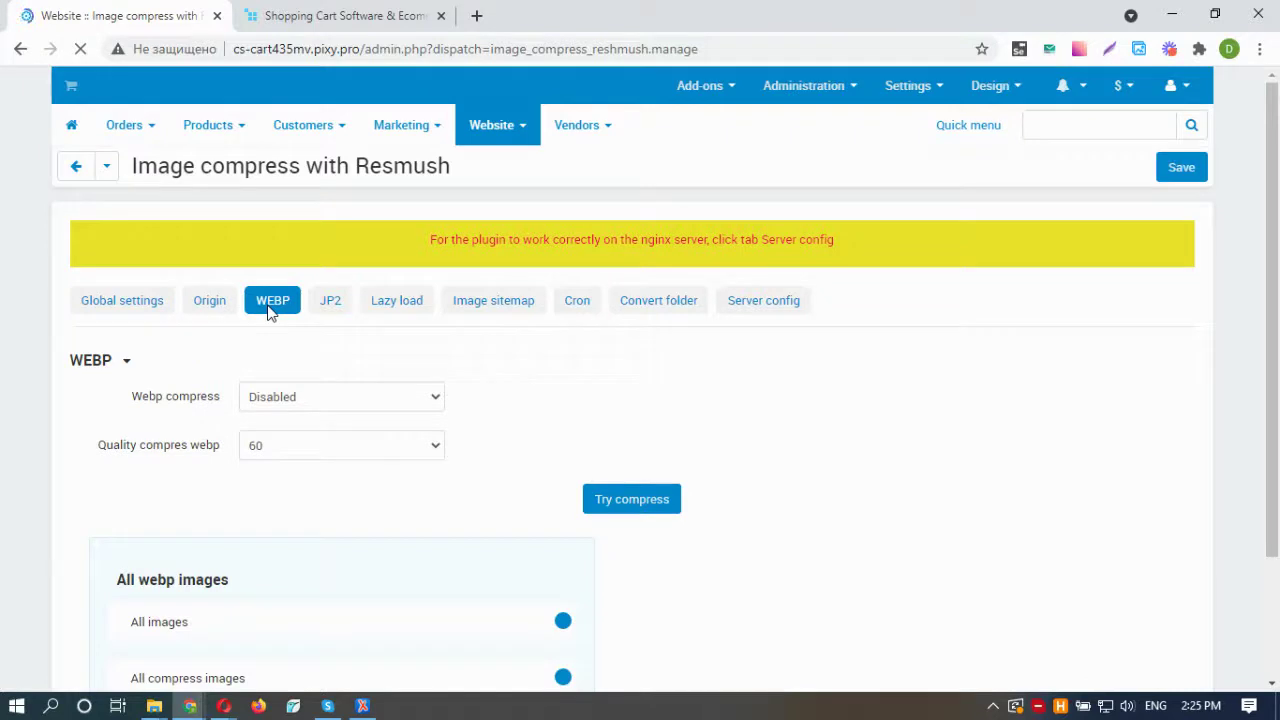
{"action": "left_click", "coordinate": [370, 406]}
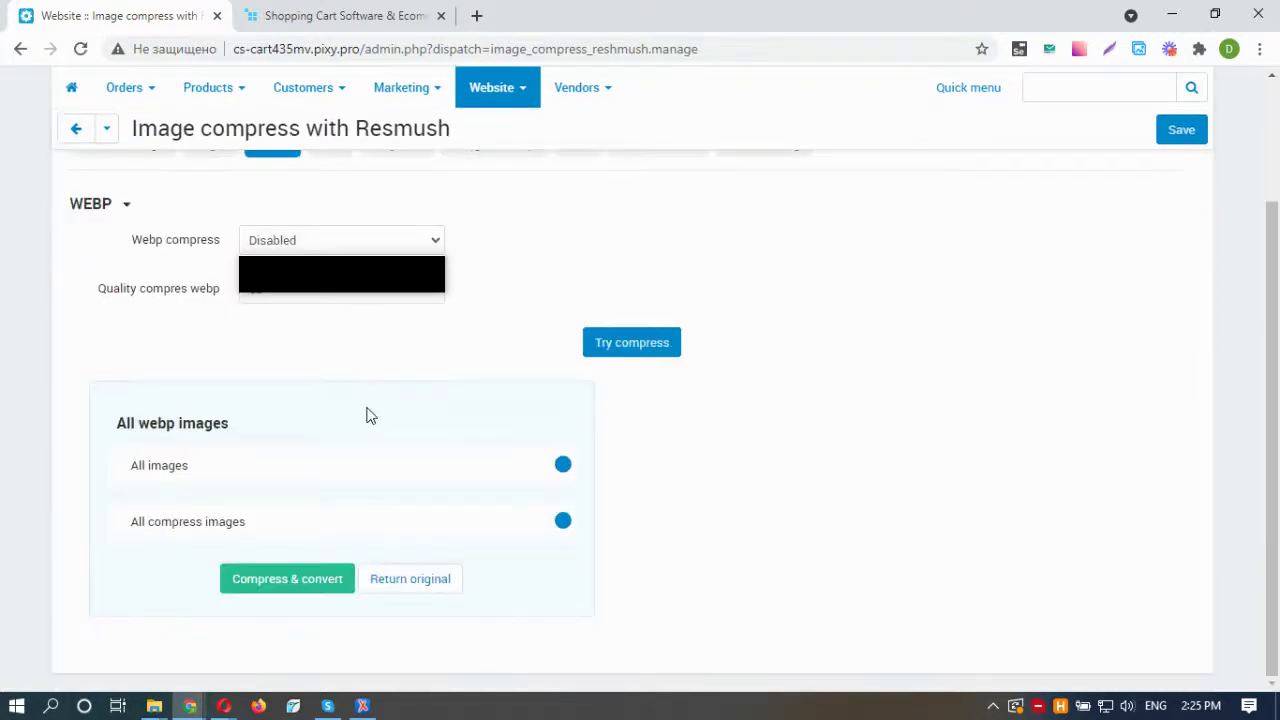
{"action": "left_click", "coordinate": [327, 244]}
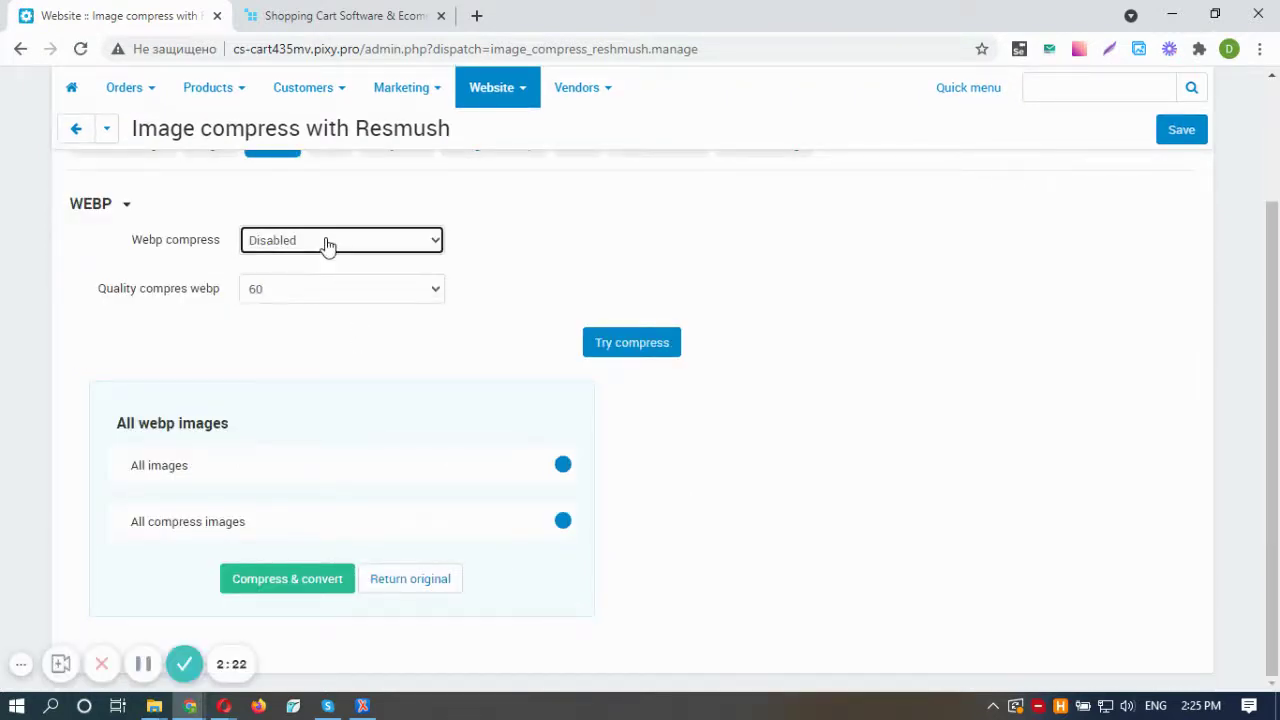
{"action": "left_click", "coordinate": [327, 244]}
{"action": "left_click", "coordinate": [331, 263]}
{"action": "left_click", "coordinate": [316, 296]}
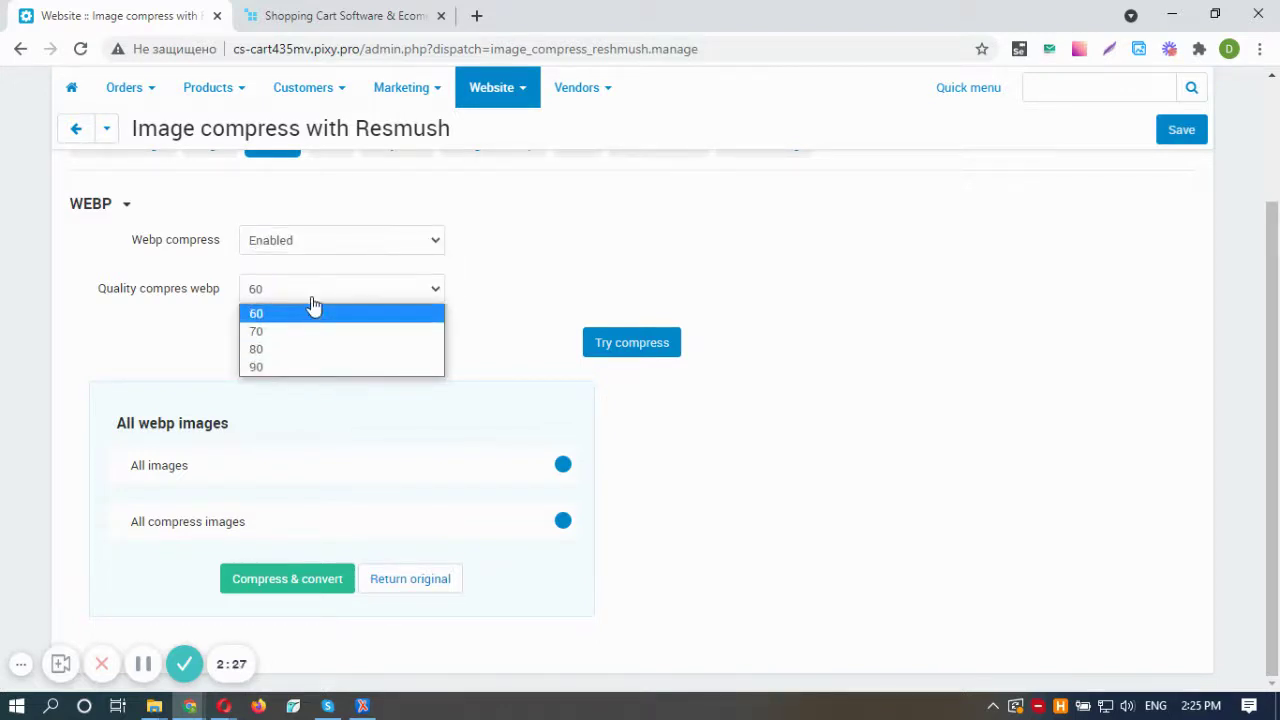
{"action": "left_click", "coordinate": [314, 297]}
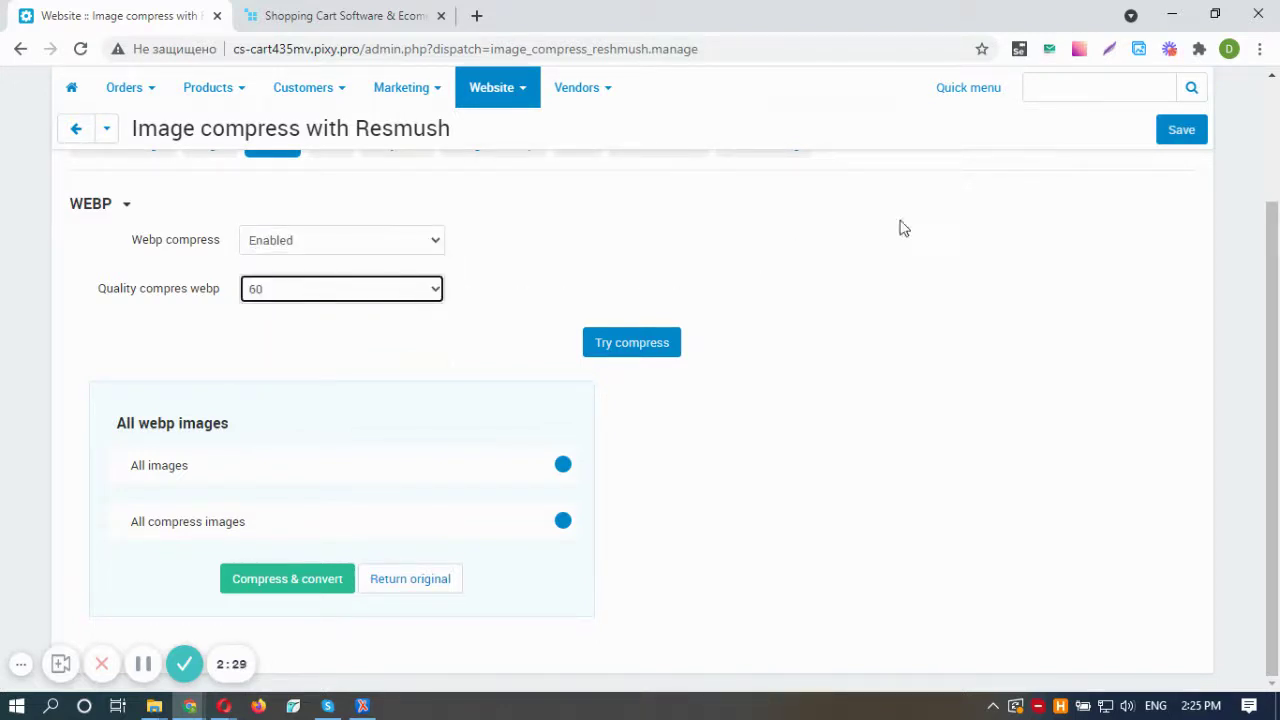
{"action": "left_click", "coordinate": [1192, 138]}
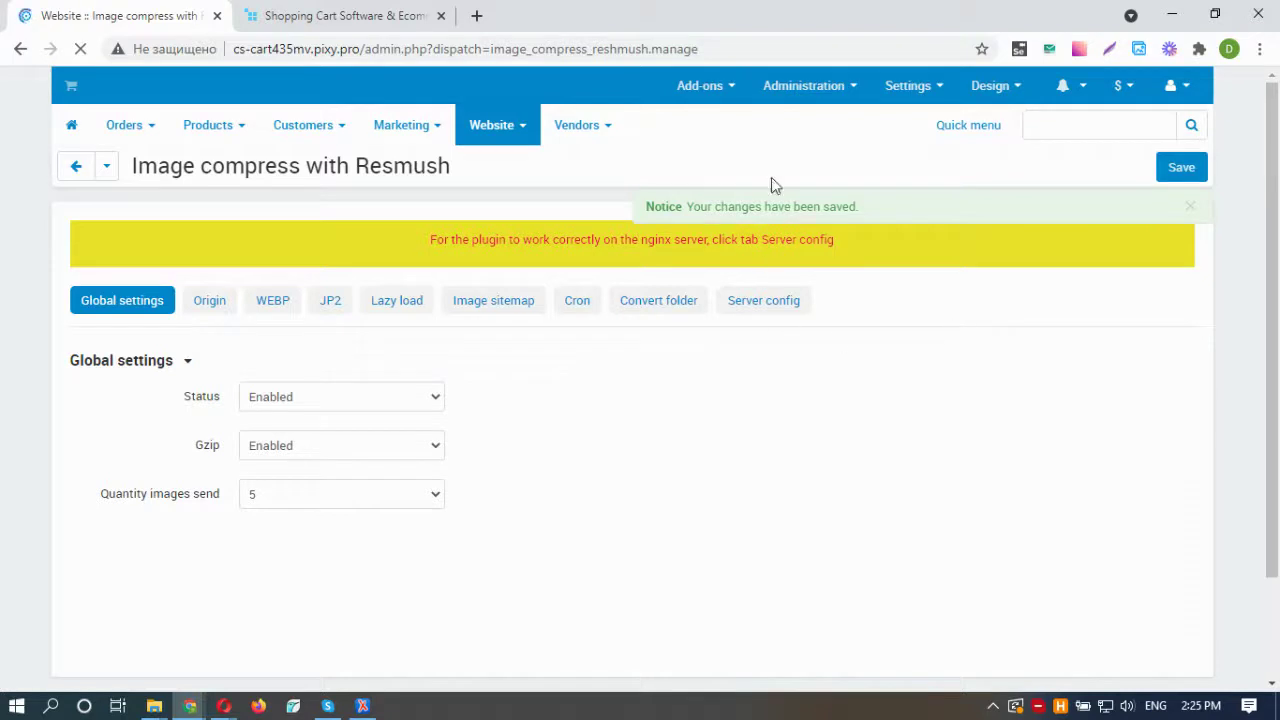
Step: In the WEBP settings, return the images to their originals, start Compress & convert, and reload the page during the run
{"action": "left_click", "coordinate": [272, 304]}
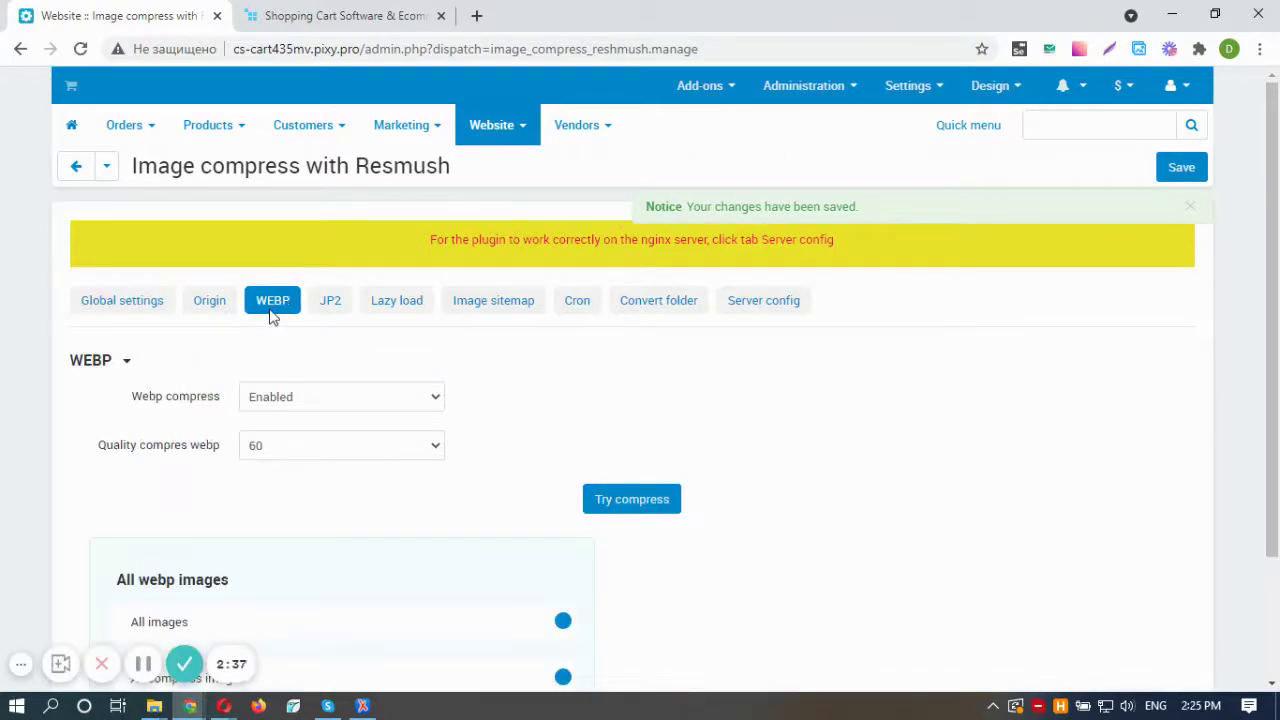
{"action": "scroll", "coordinate": [1270, 346], "scroll_direction": "down", "scroll_amount": 2}
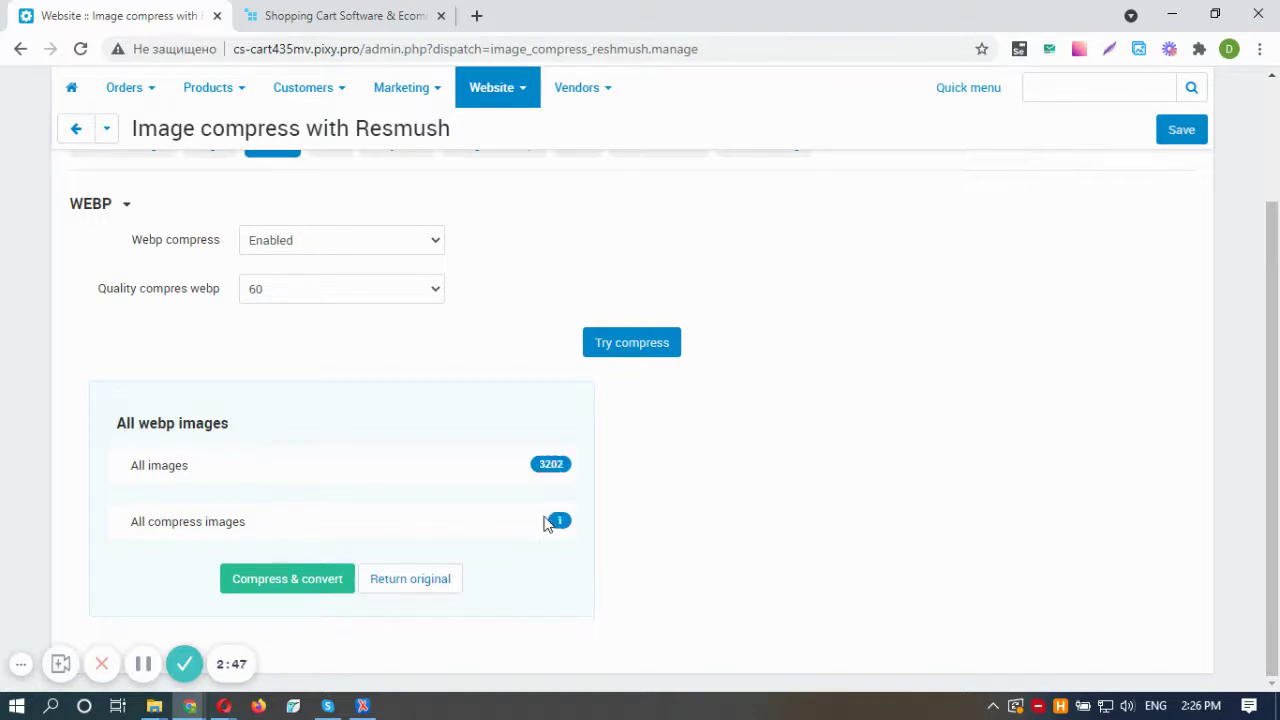
{"action": "left_click", "coordinate": [432, 586]}
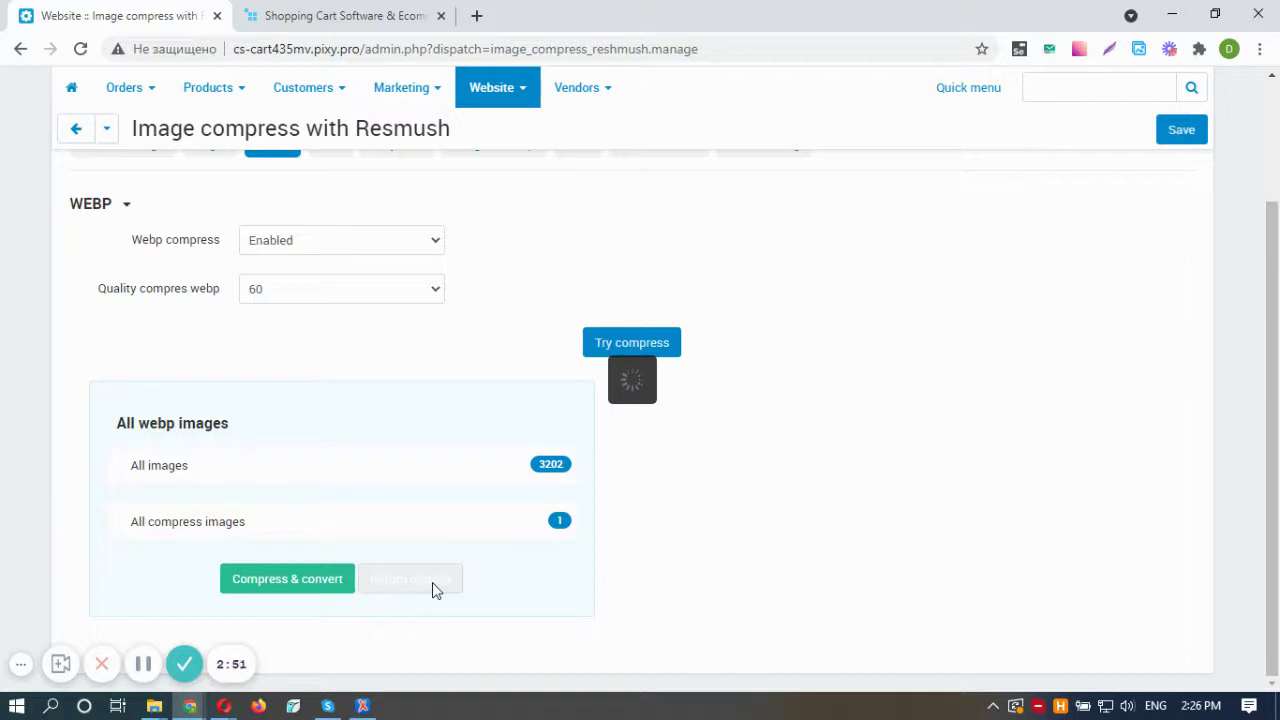
{"action": "left_click", "coordinate": [303, 578]}
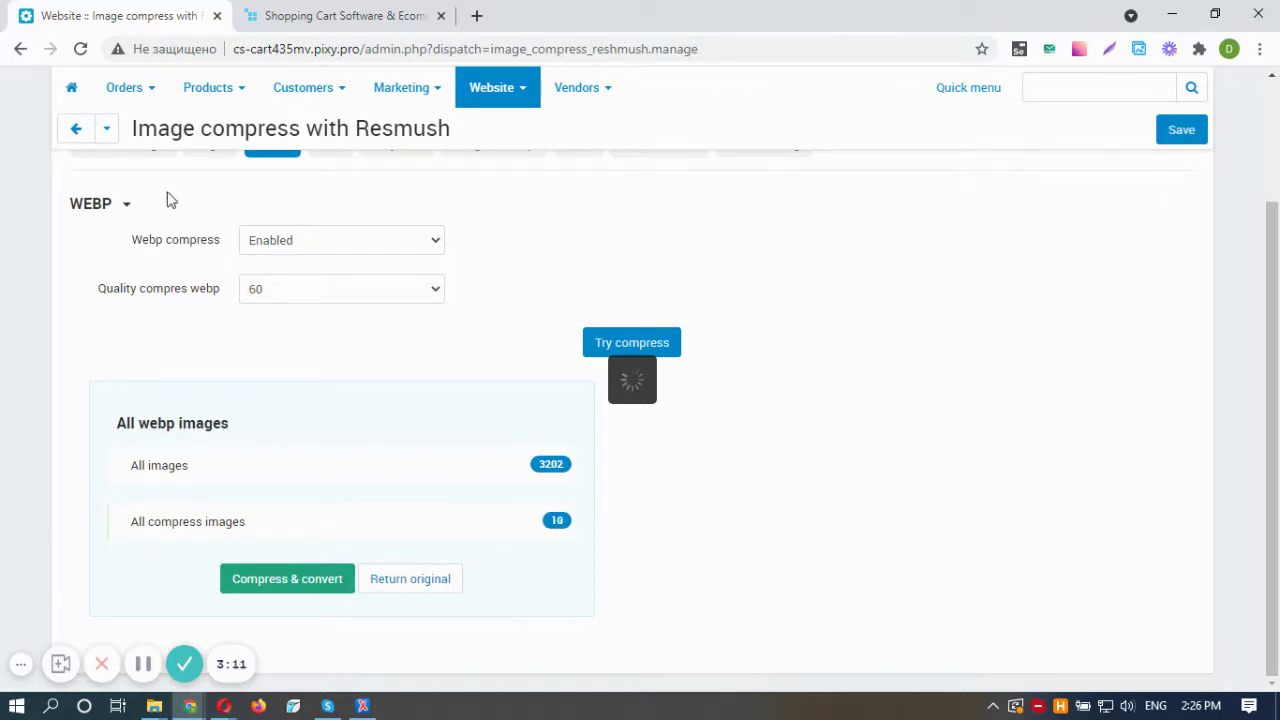
{"action": "left_click", "coordinate": [80, 49]}
{"action": "left_click", "coordinate": [81, 49]}
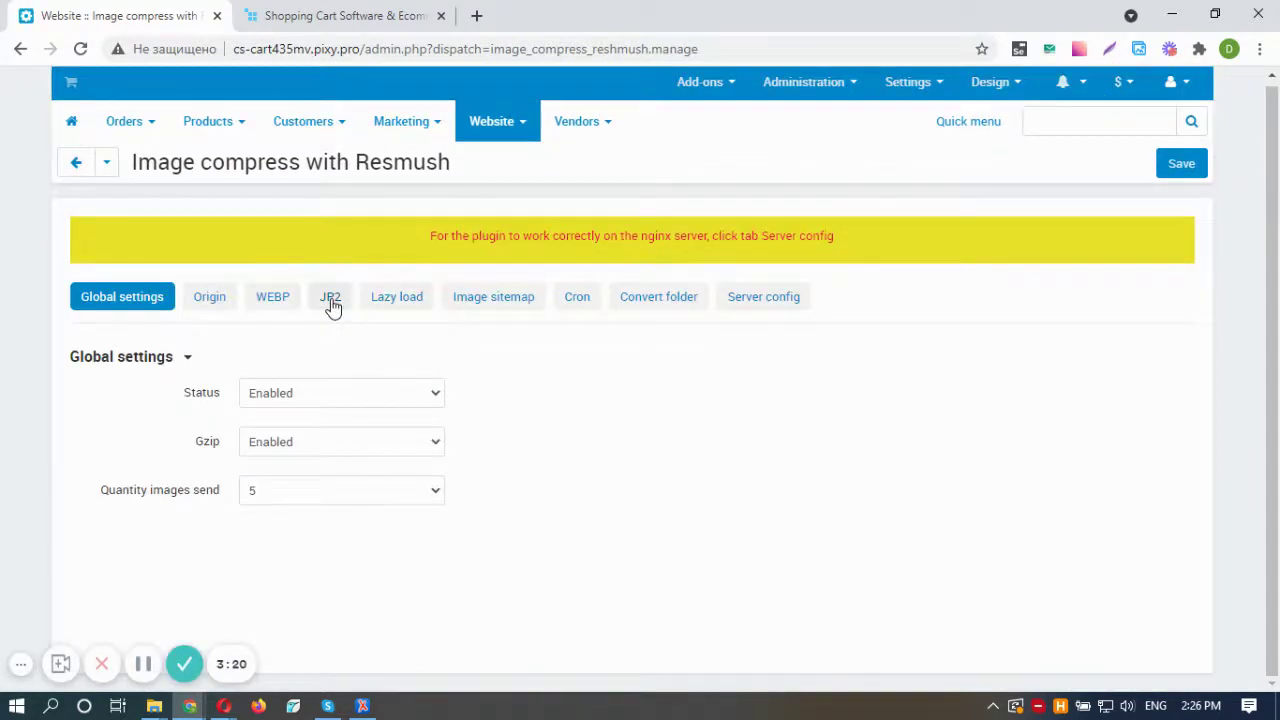
Step: In the JP2 settings, enable Jp2 status with quality 60 and save the changes
{"action": "left_click", "coordinate": [331, 300]}
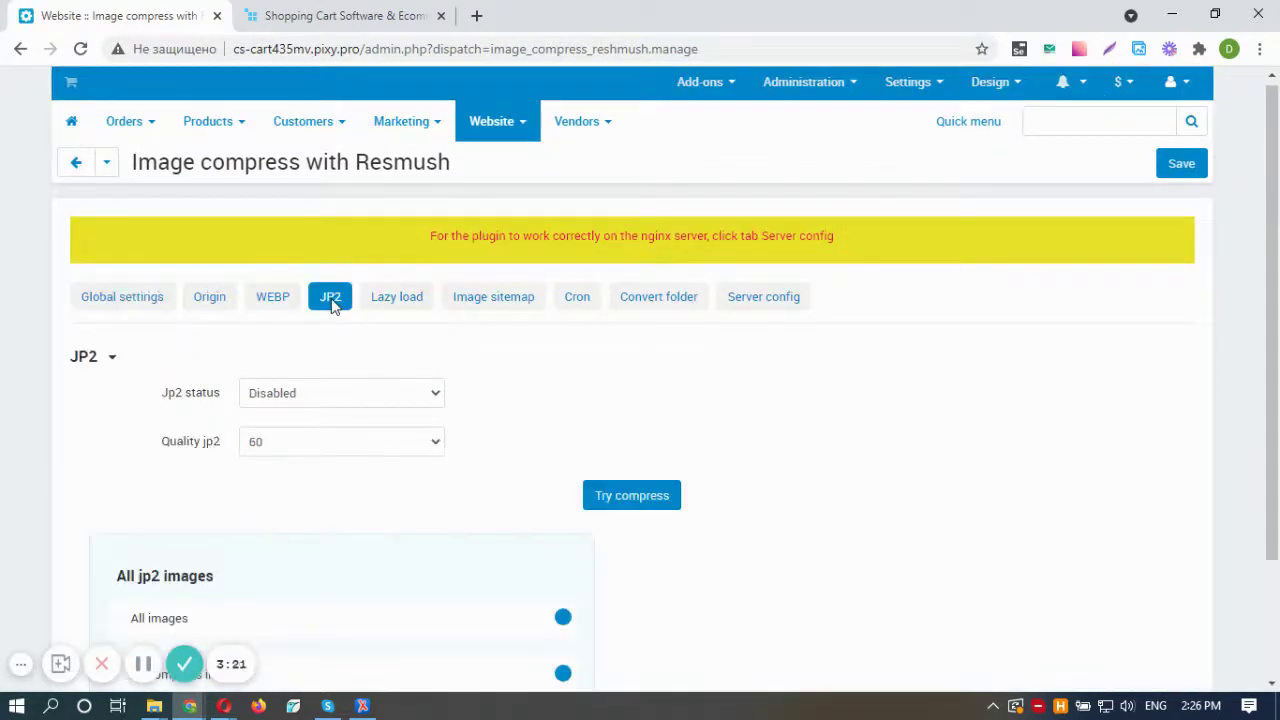
{"action": "left_click", "coordinate": [408, 396]}
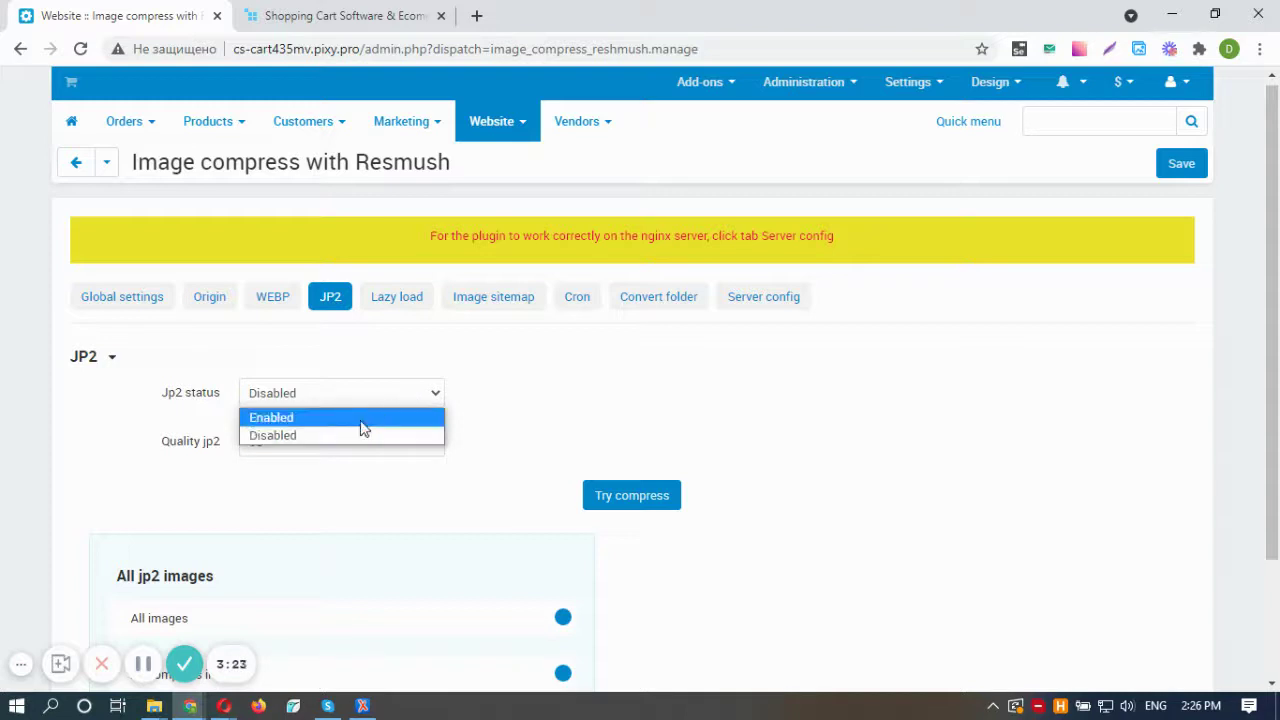
{"action": "left_click", "coordinate": [362, 426]}
{"action": "left_click", "coordinate": [362, 446]}
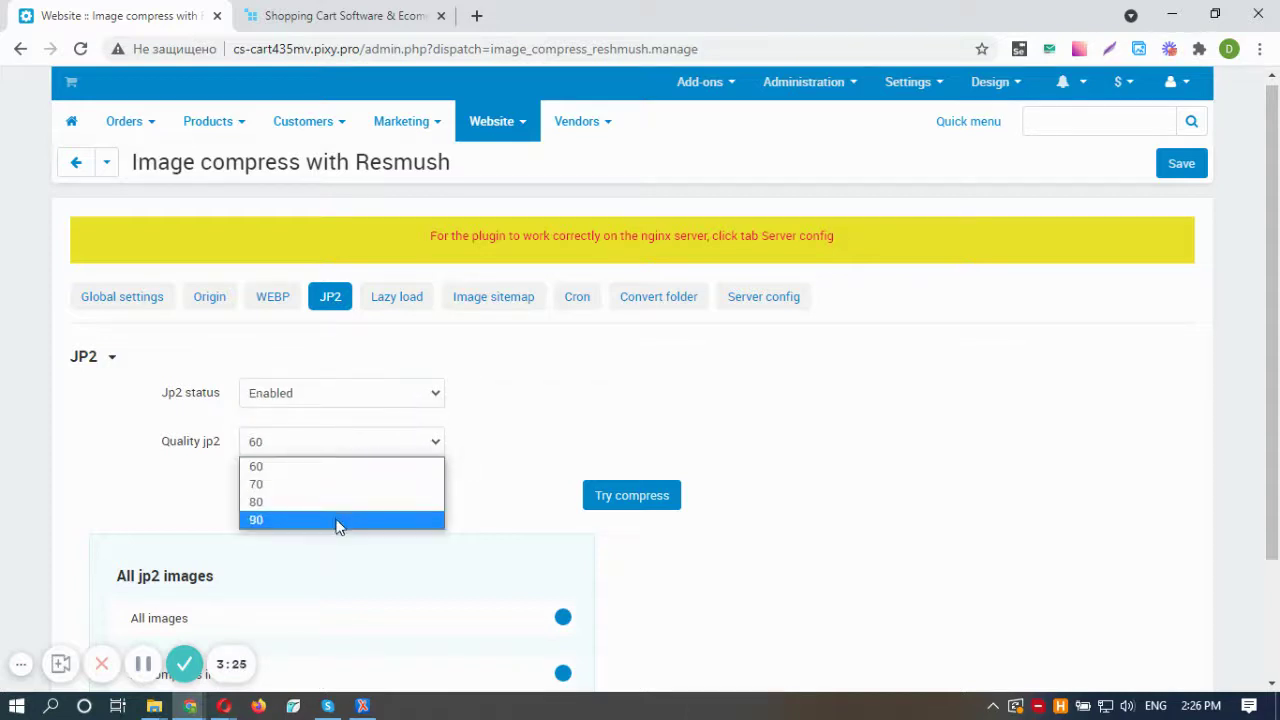
{"action": "left_click", "coordinate": [331, 449]}
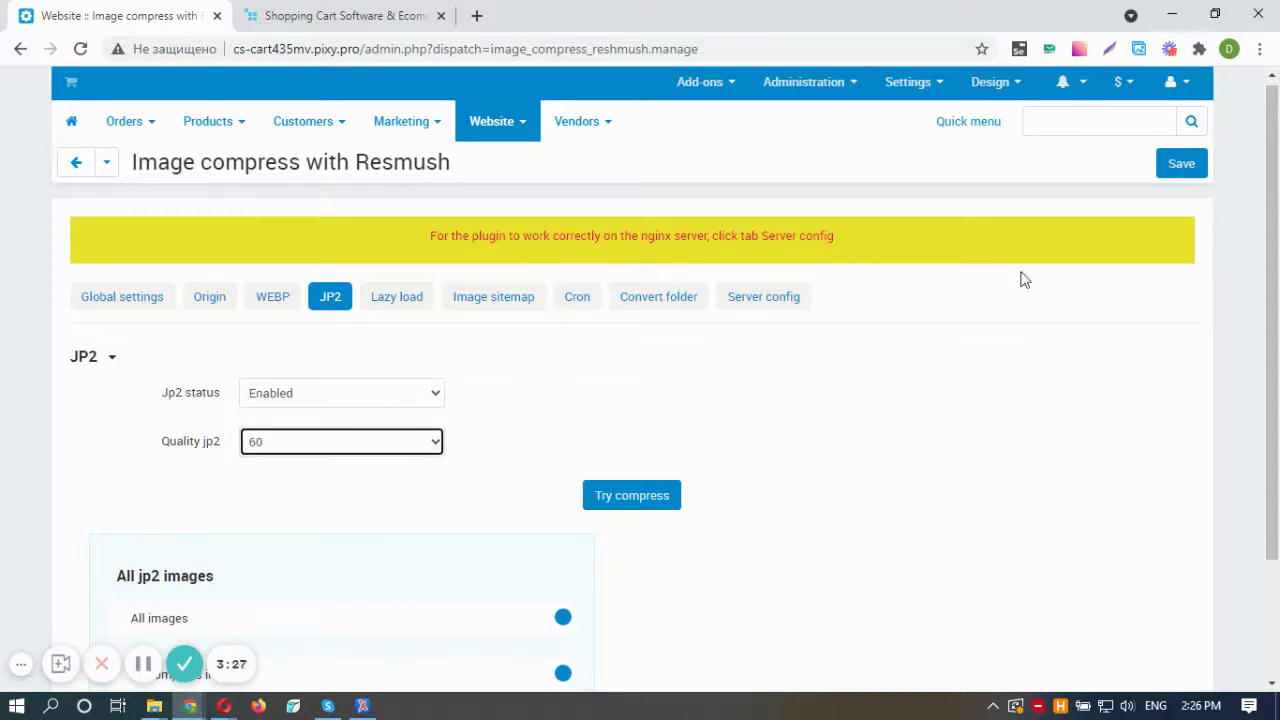
{"action": "left_click", "coordinate": [1186, 164]}
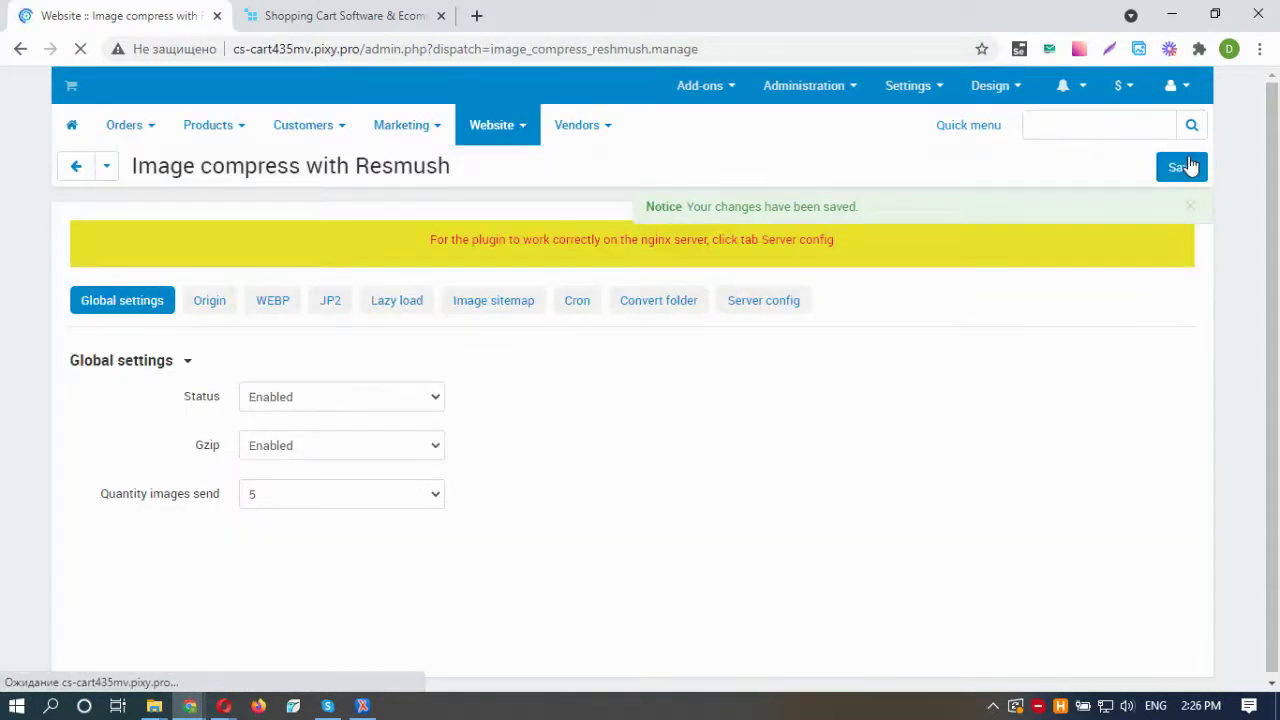
Step: Start compressing and converting all images to JP2, and reload the page during the run
{"action": "left_click", "coordinate": [332, 300]}
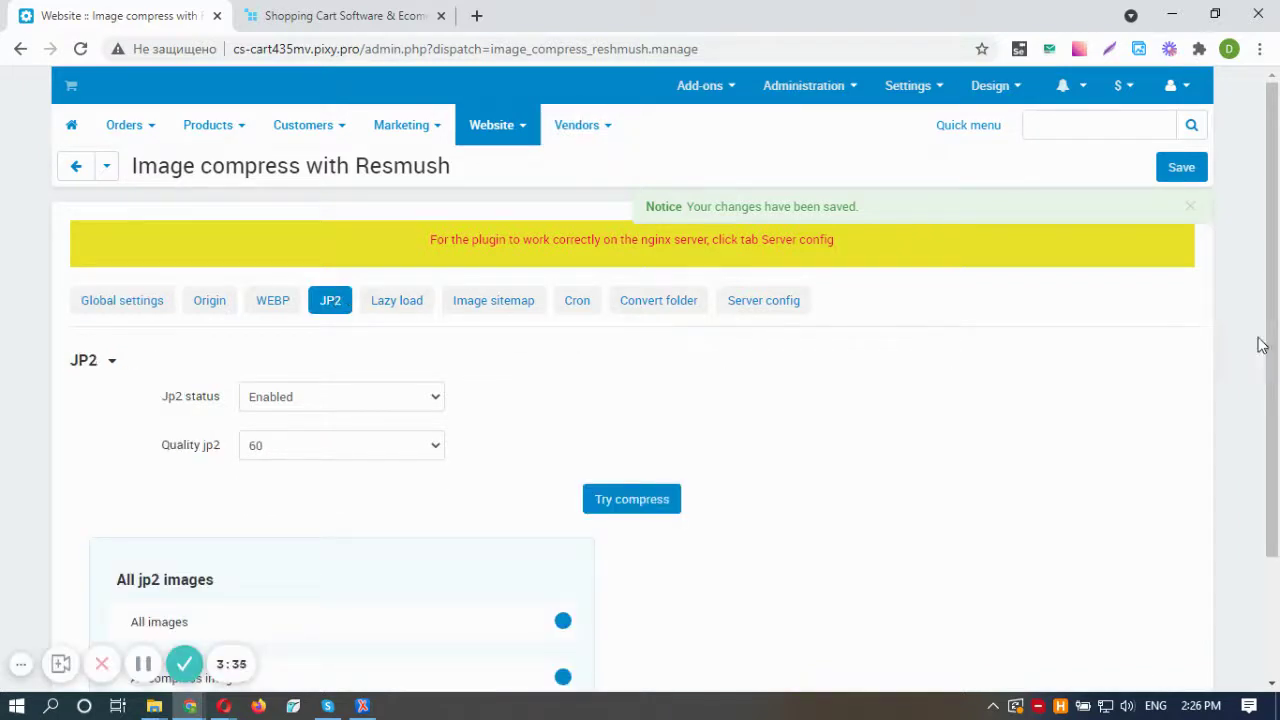
{"action": "left_click_drag", "start_coordinate": [1262, 345], "coordinate": [1174, 483]}
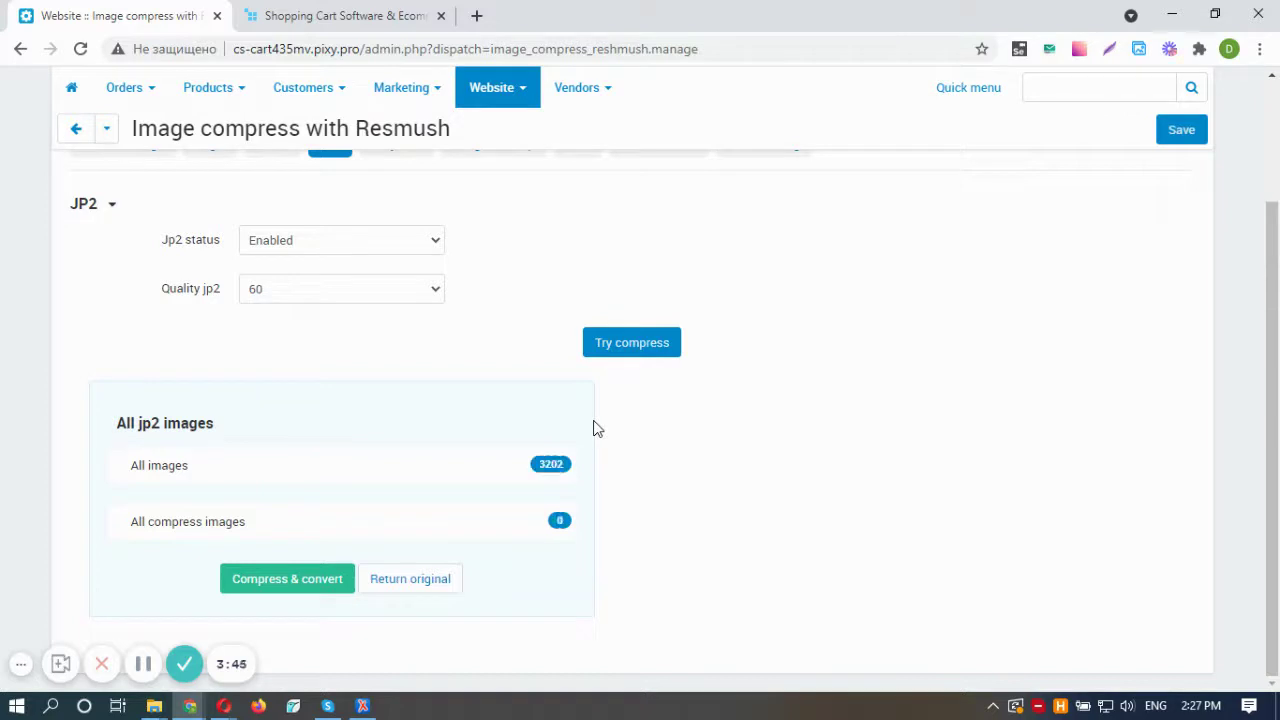
{"action": "left_click", "coordinate": [290, 578]}
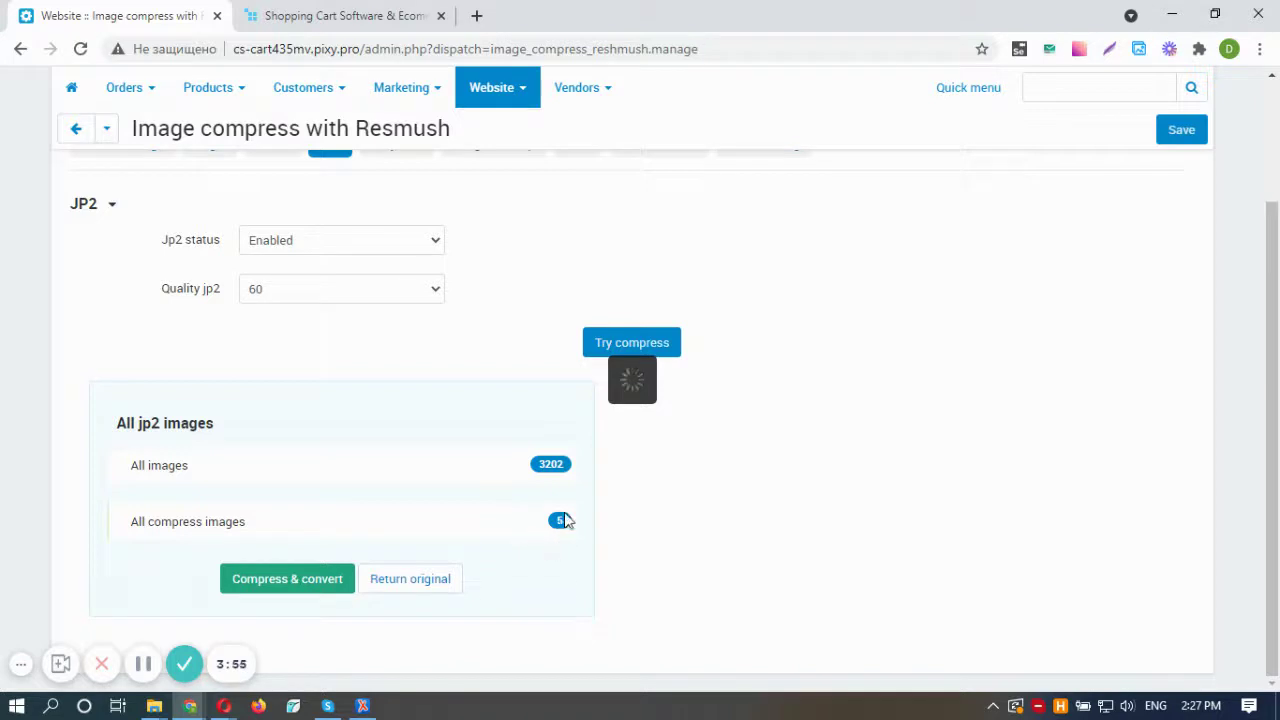
{"action": "left_click", "coordinate": [85, 55]}
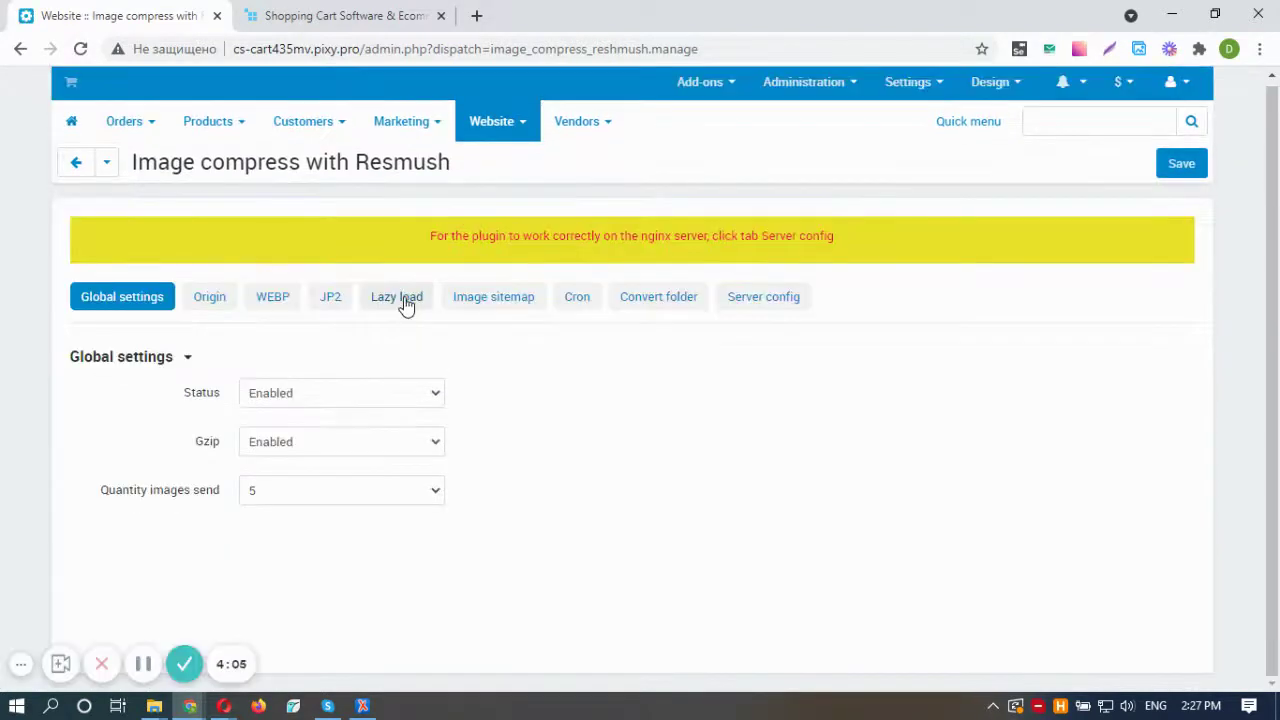
Step: Enable Lazy load with the pink circular spinner as its loading image and save the changes
{"action": "left_click", "coordinate": [400, 298]}
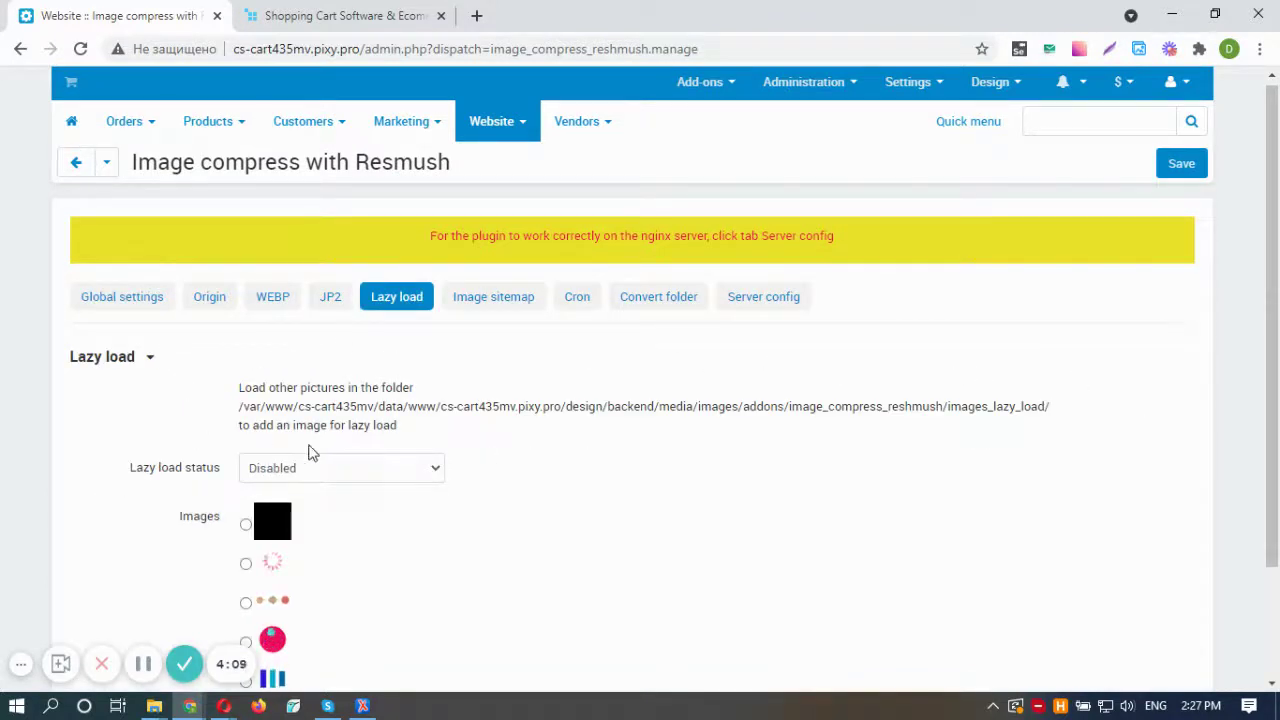
{"action": "left_click", "coordinate": [327, 475]}
{"action": "left_click", "coordinate": [318, 493]}
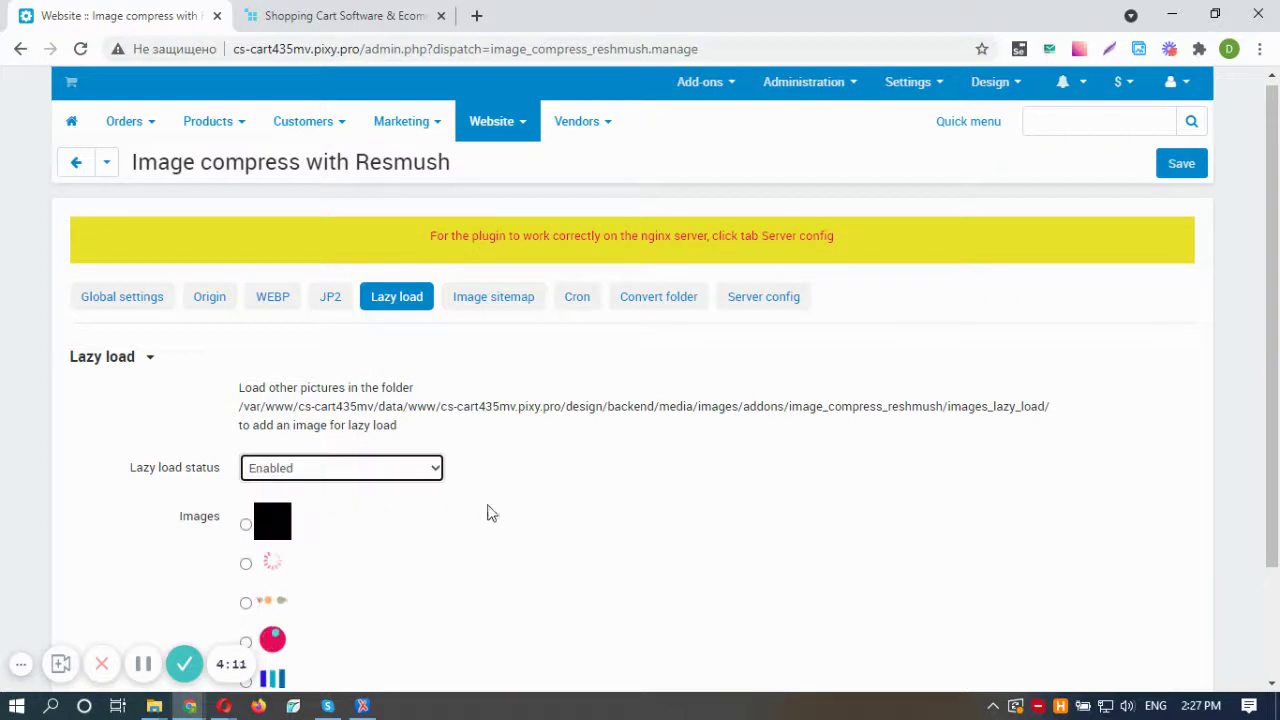
{"action": "left_click_drag", "start_coordinate": [1273, 463], "coordinate": [1277, 578]}
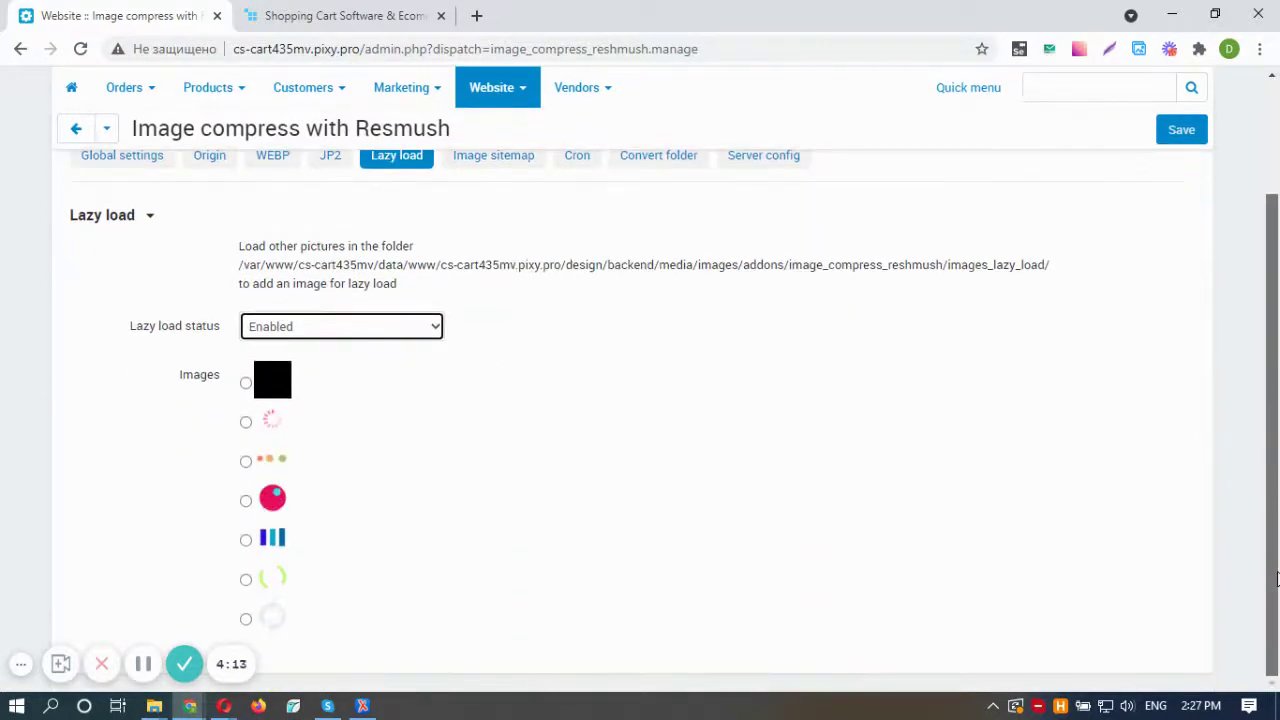
{"action": "left_click", "coordinate": [246, 423]}
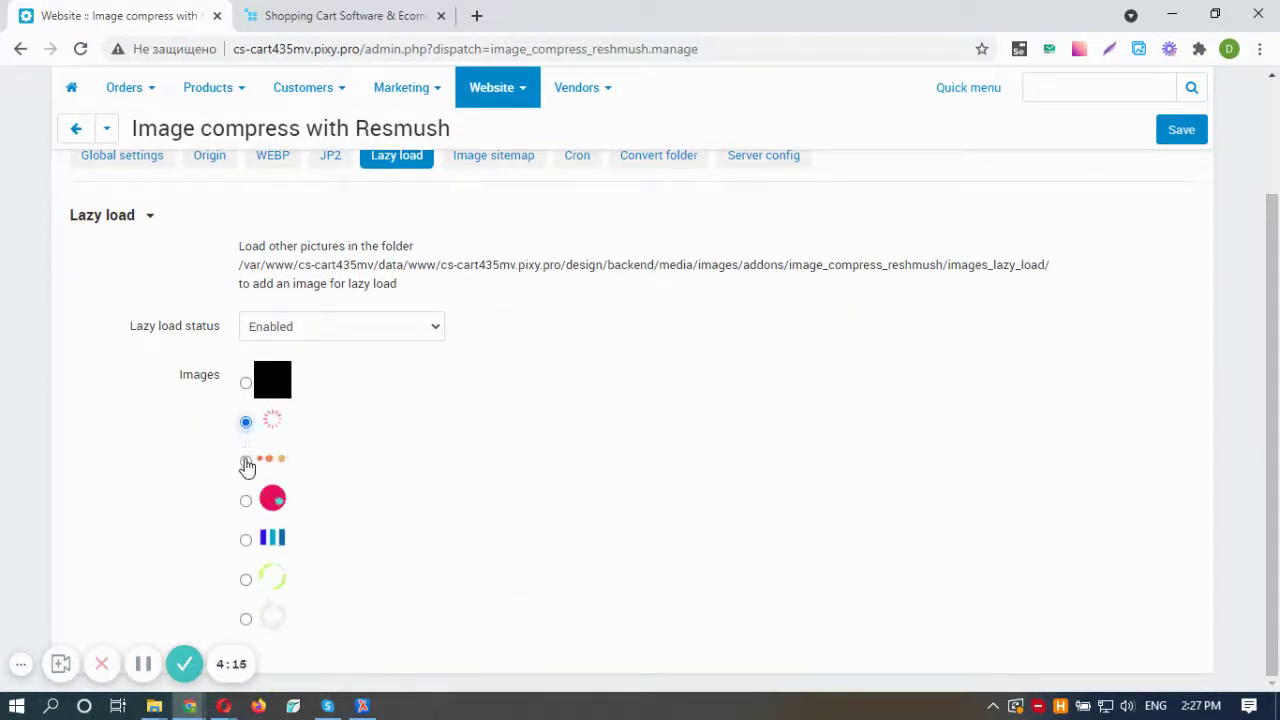
{"action": "left_click", "coordinate": [246, 501]}
{"action": "left_click", "coordinate": [246, 540]}
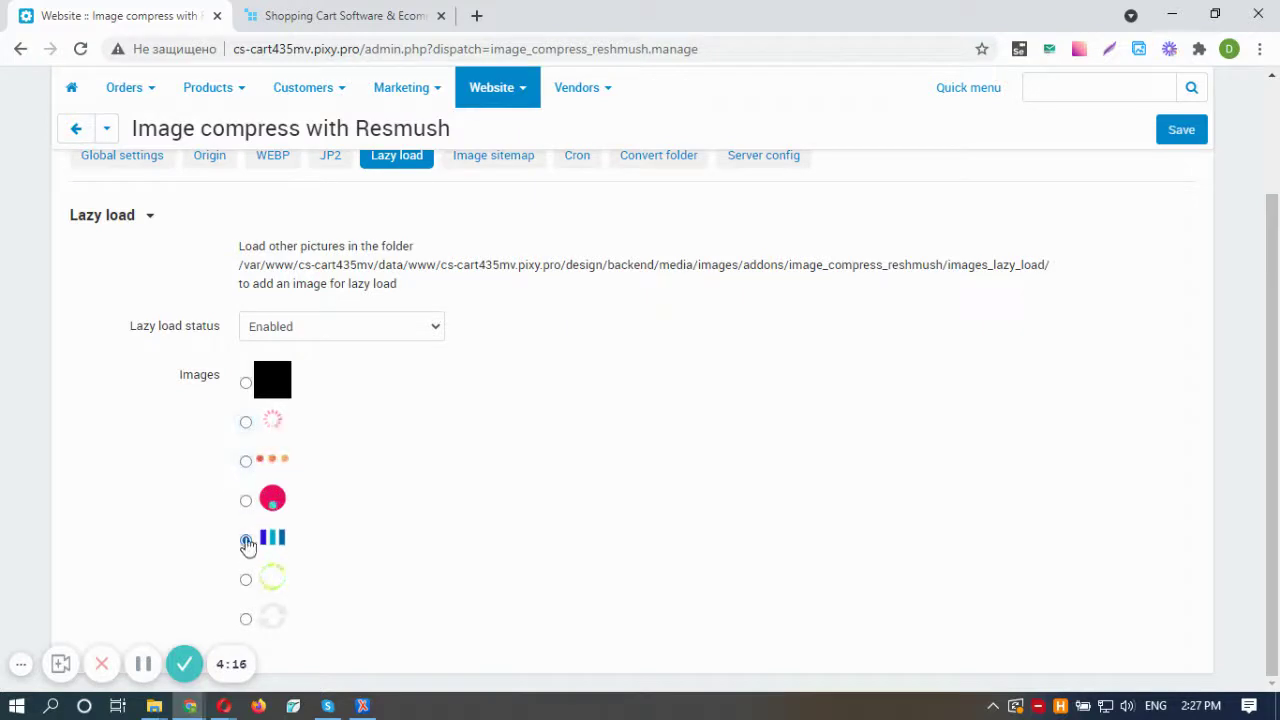
{"action": "left_click", "coordinate": [246, 424]}
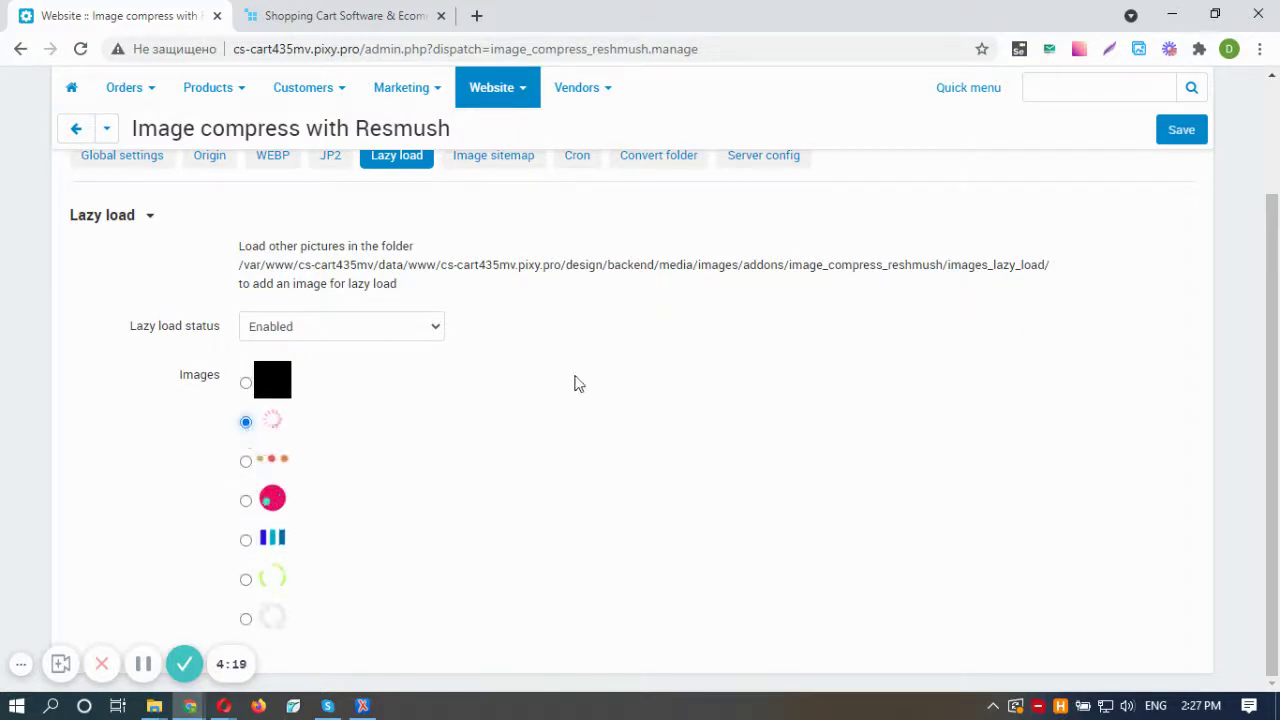
{"action": "left_click", "coordinate": [1181, 136]}
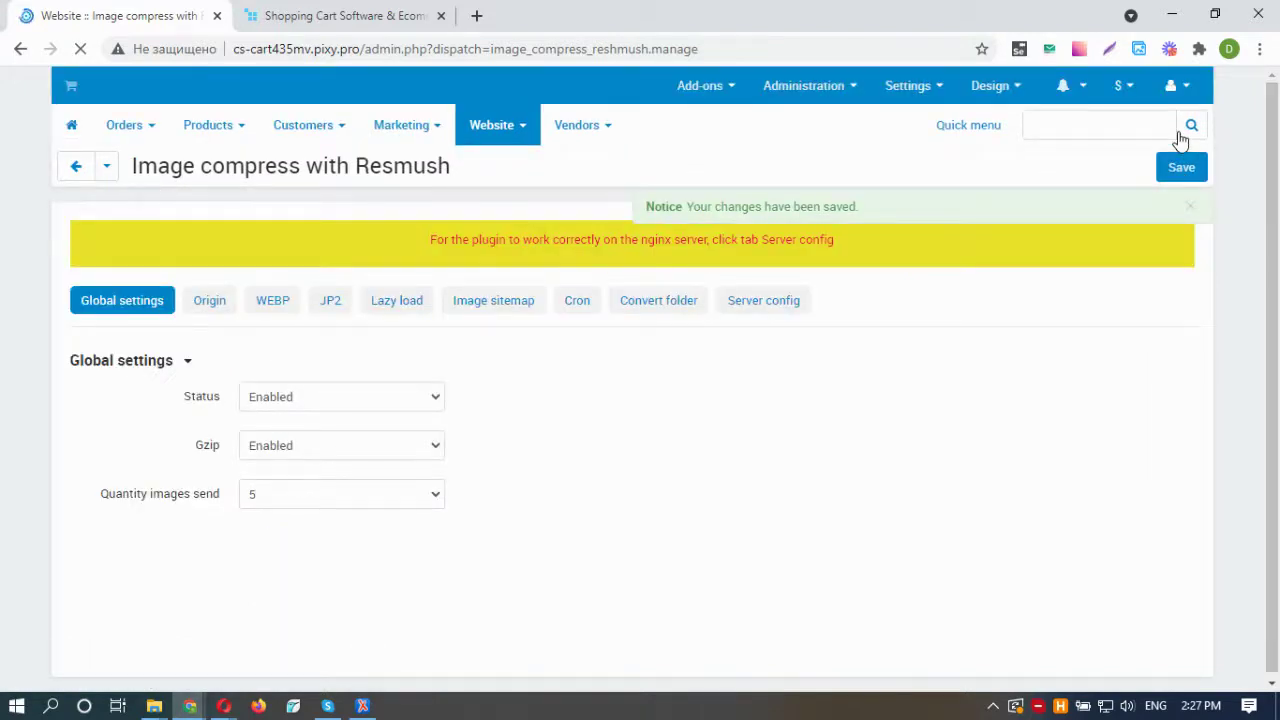
Step: Open the generated image sitemap from its link, inspect the XML, and return to the add-on settings
{"action": "left_click", "coordinate": [515, 312]}
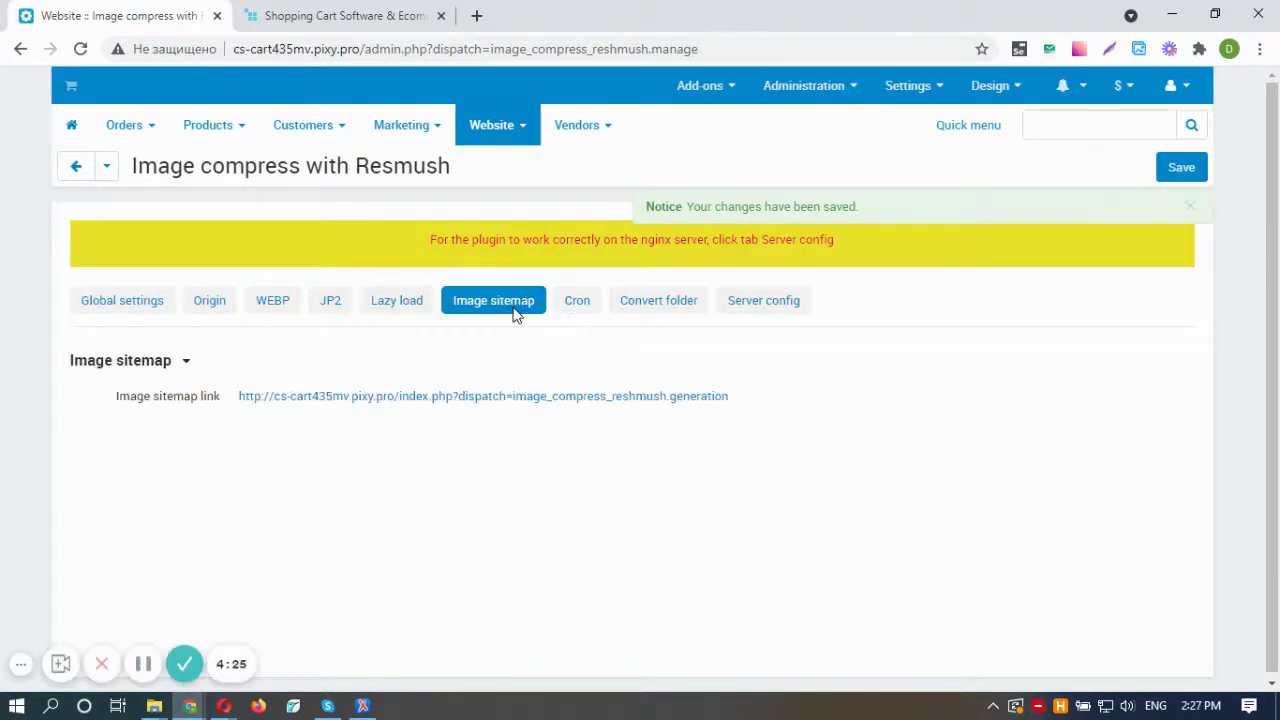
{"action": "left_click", "coordinate": [488, 400]}
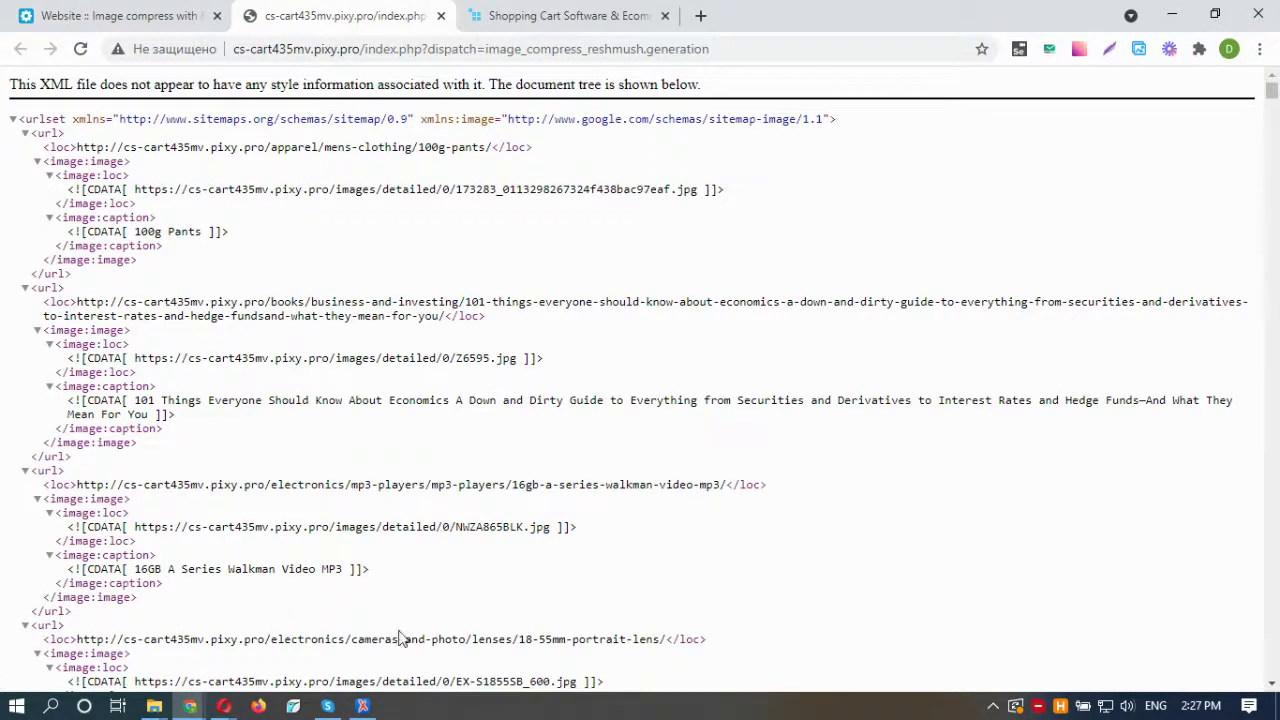
{"action": "left_click", "coordinate": [108, 12]}
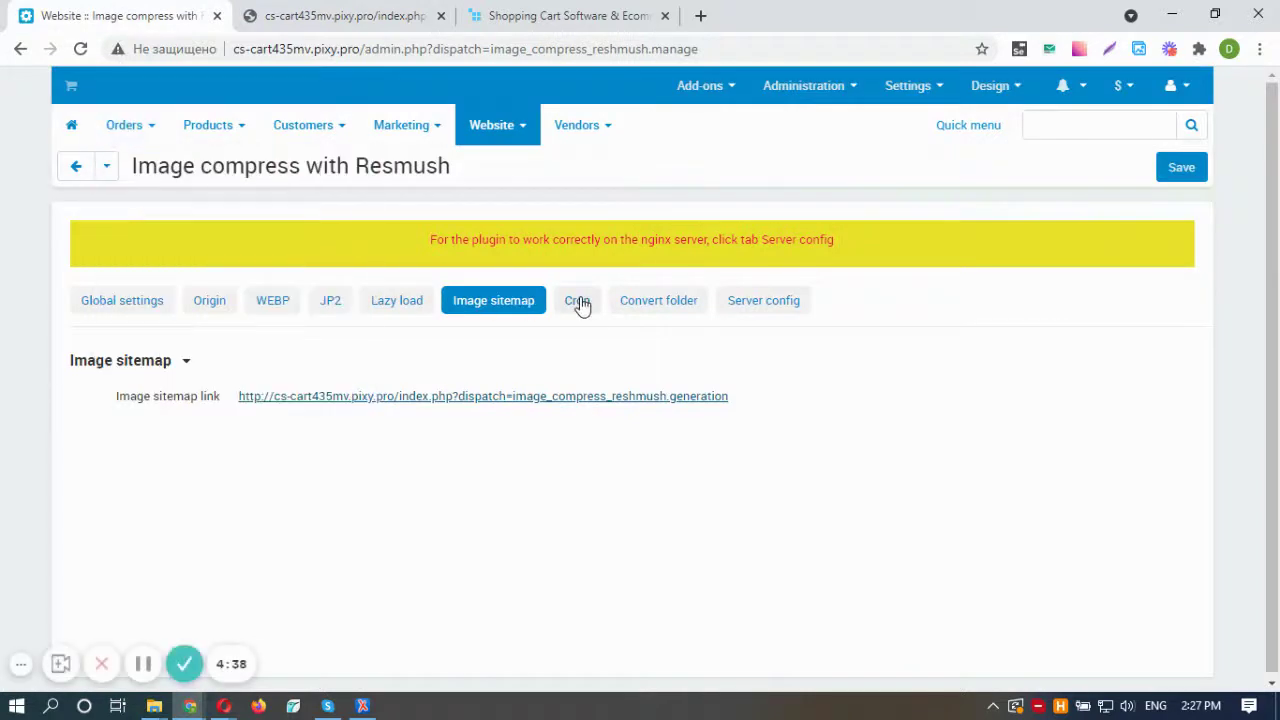
Step: Review the Cron link and the available Cron limit files options, keeping the limit at 10
{"action": "left_click", "coordinate": [578, 302]}
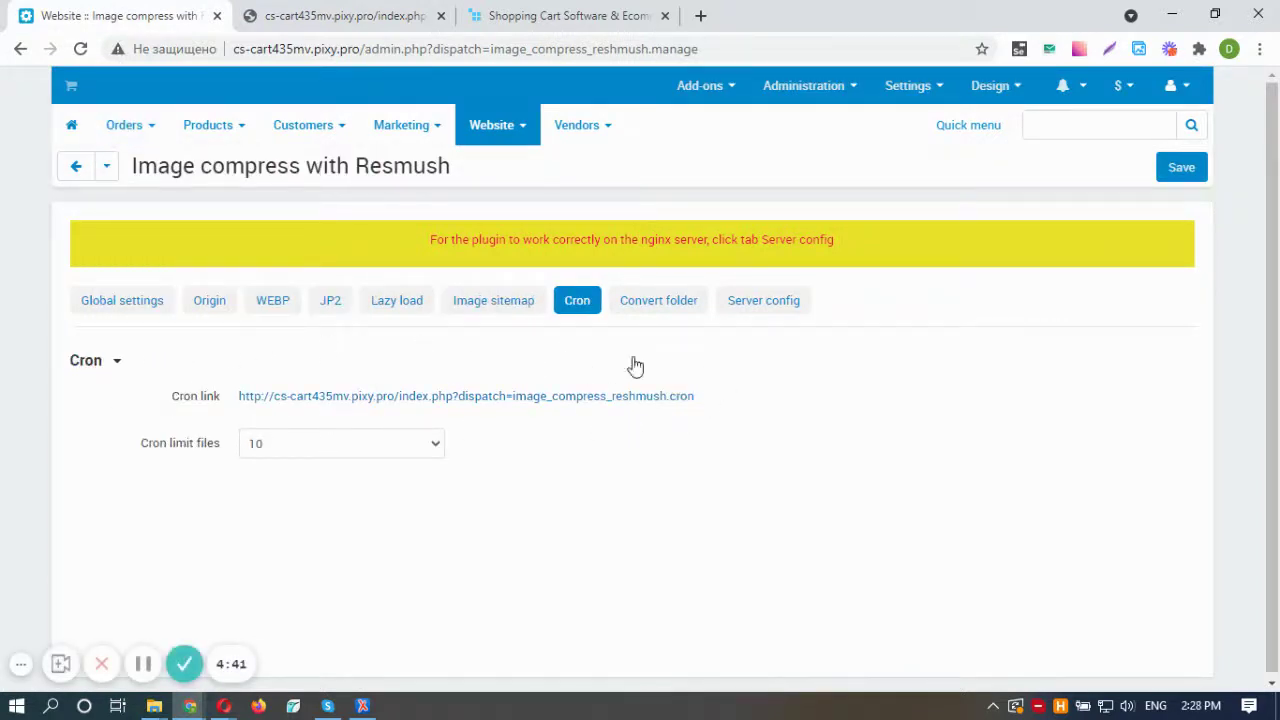
{"action": "left_click", "coordinate": [363, 443]}
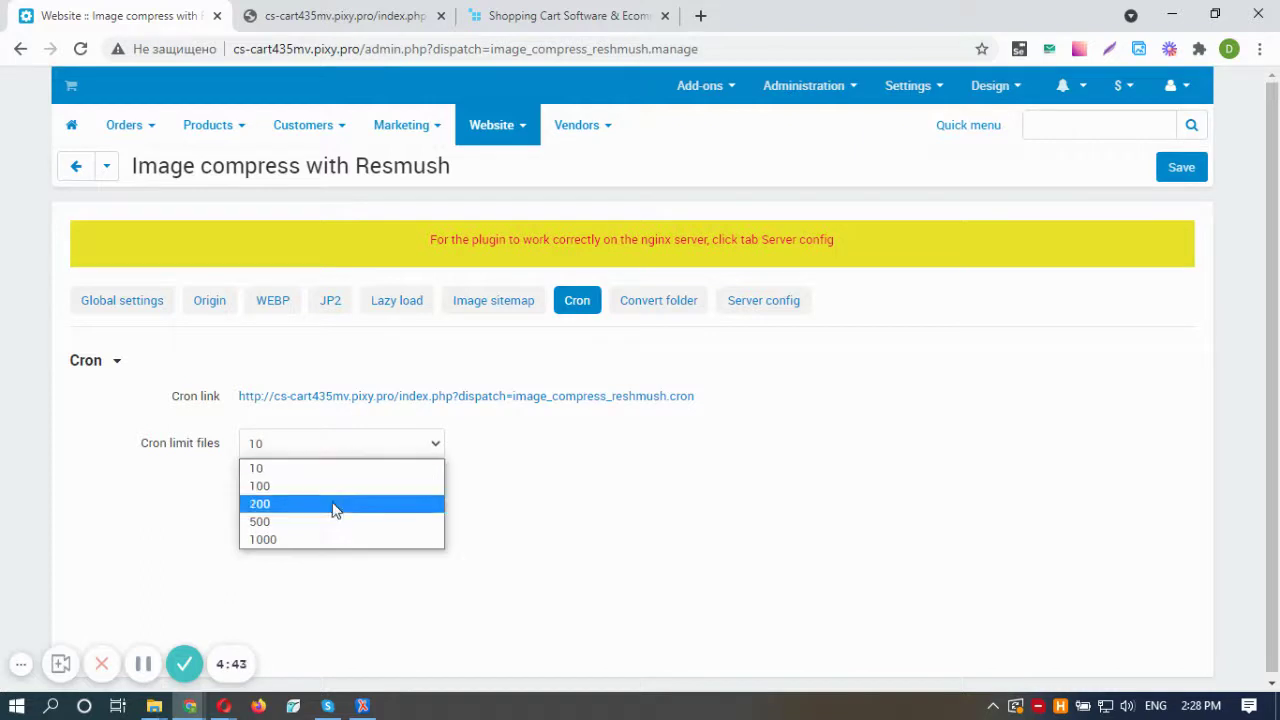
{"action": "left_click", "coordinate": [356, 452]}
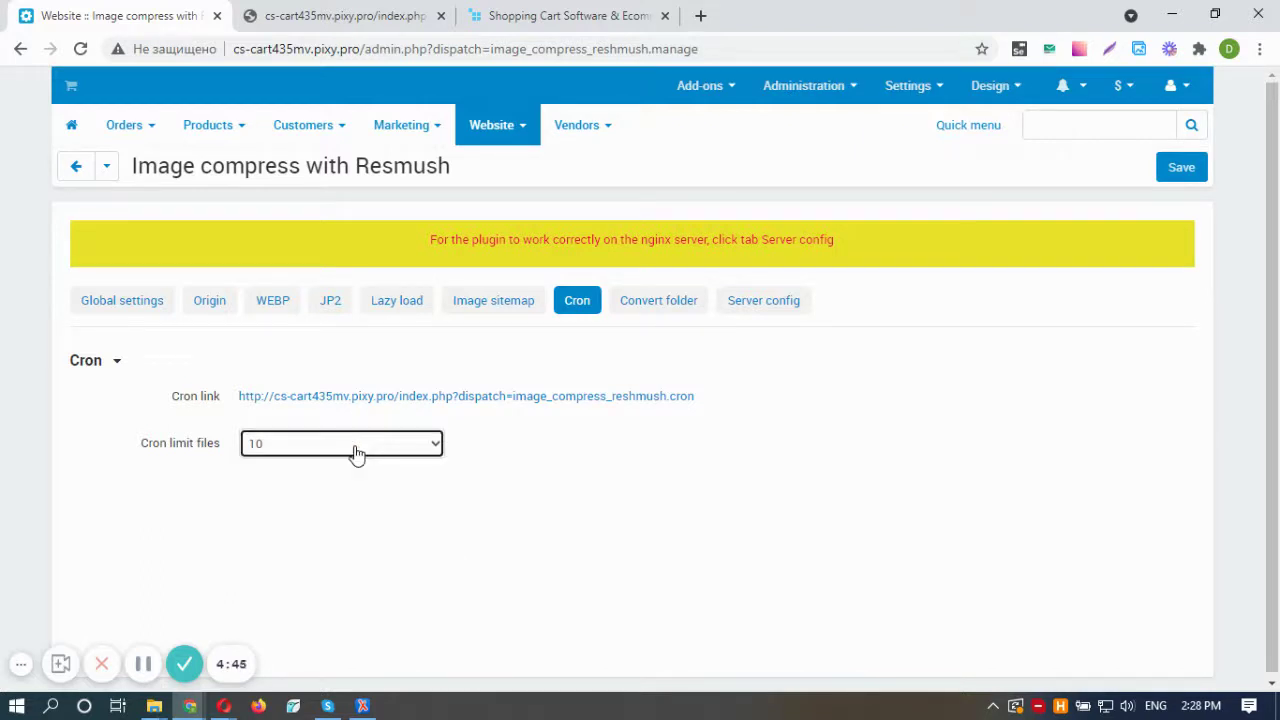
Step: In the Convert folder settings, choose the images/companies folder, run Compress at the Low level, and close the processing window
{"action": "left_click", "coordinate": [658, 305]}
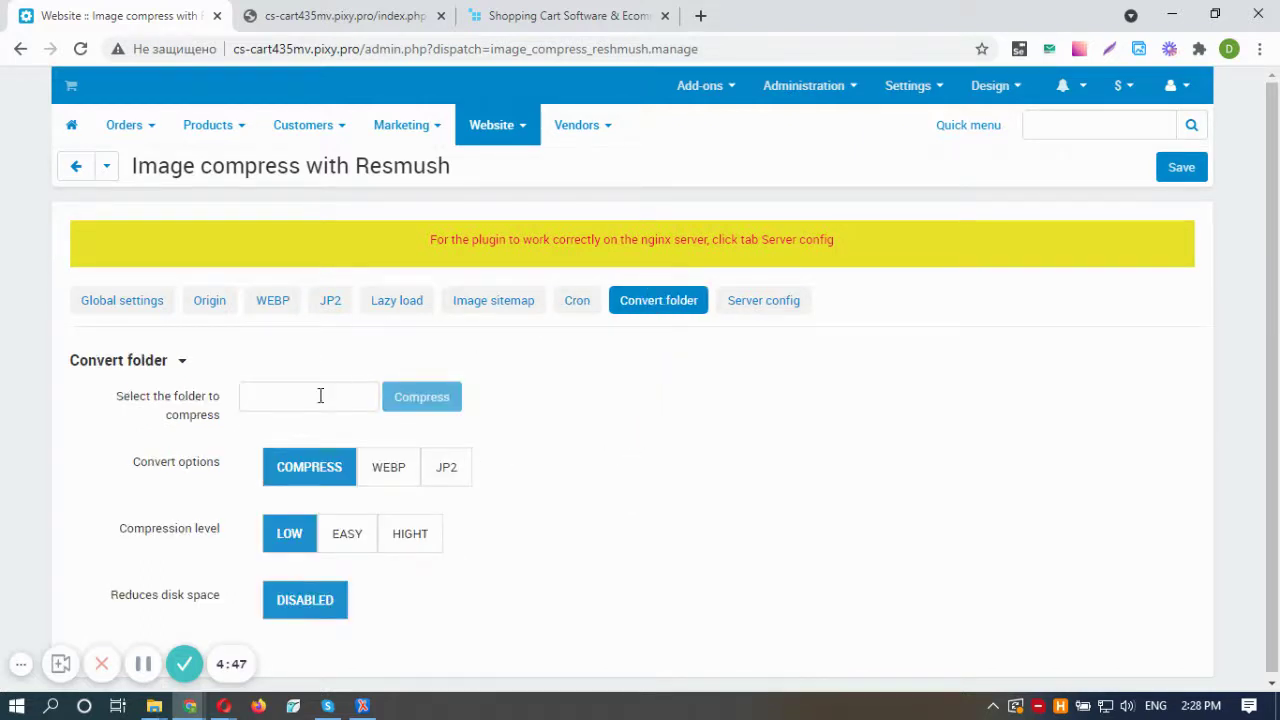
{"action": "left_click", "coordinate": [287, 400]}
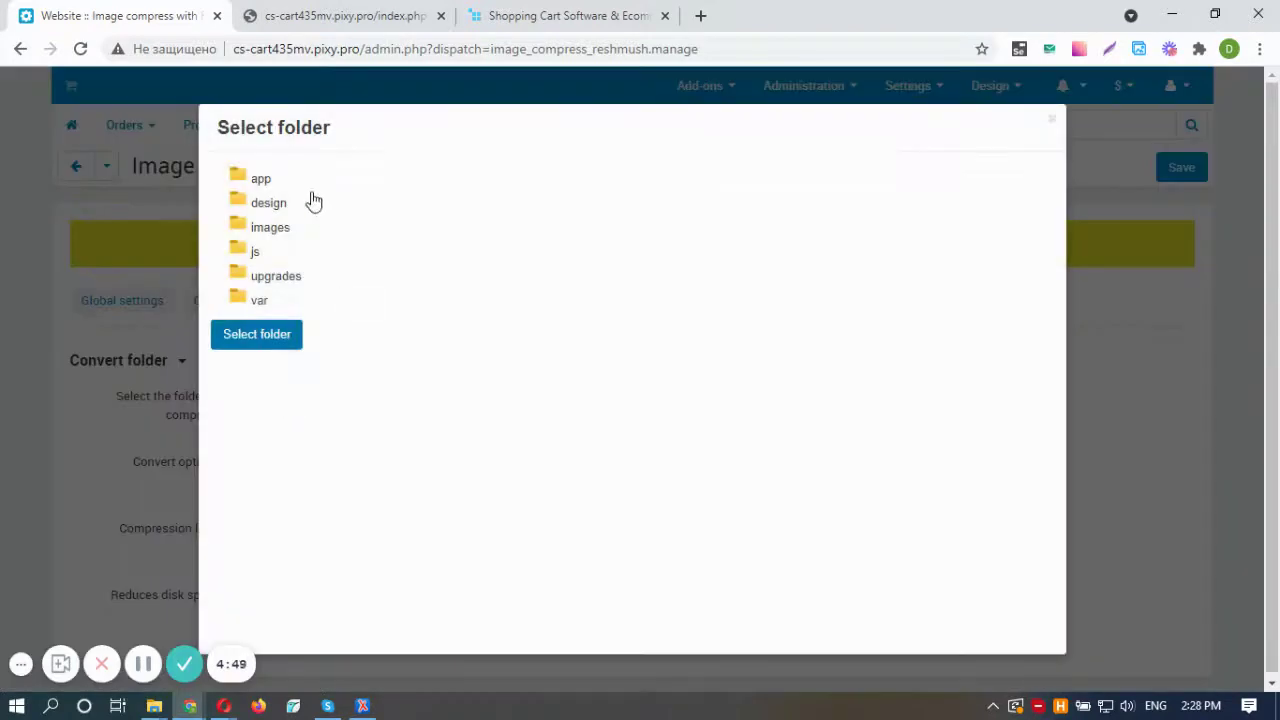
{"action": "left_click", "coordinate": [265, 228]}
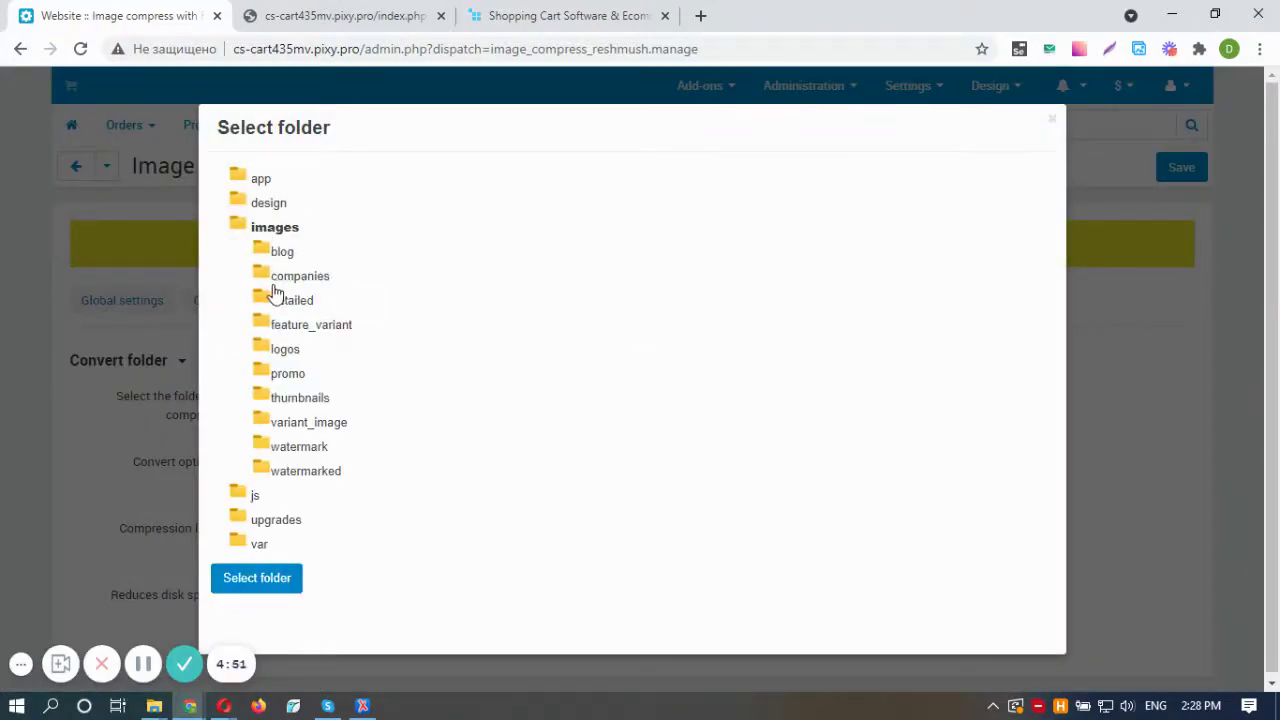
{"action": "left_click", "coordinate": [278, 285]}
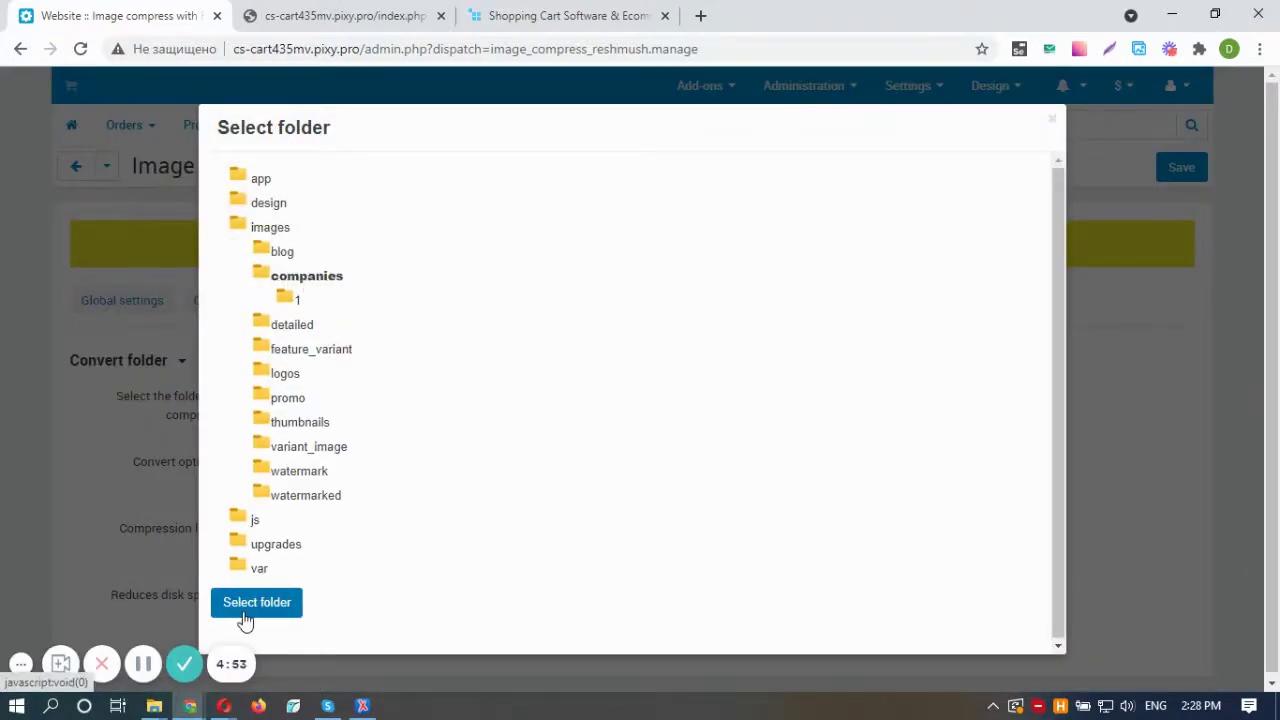
{"action": "left_click", "coordinate": [244, 615]}
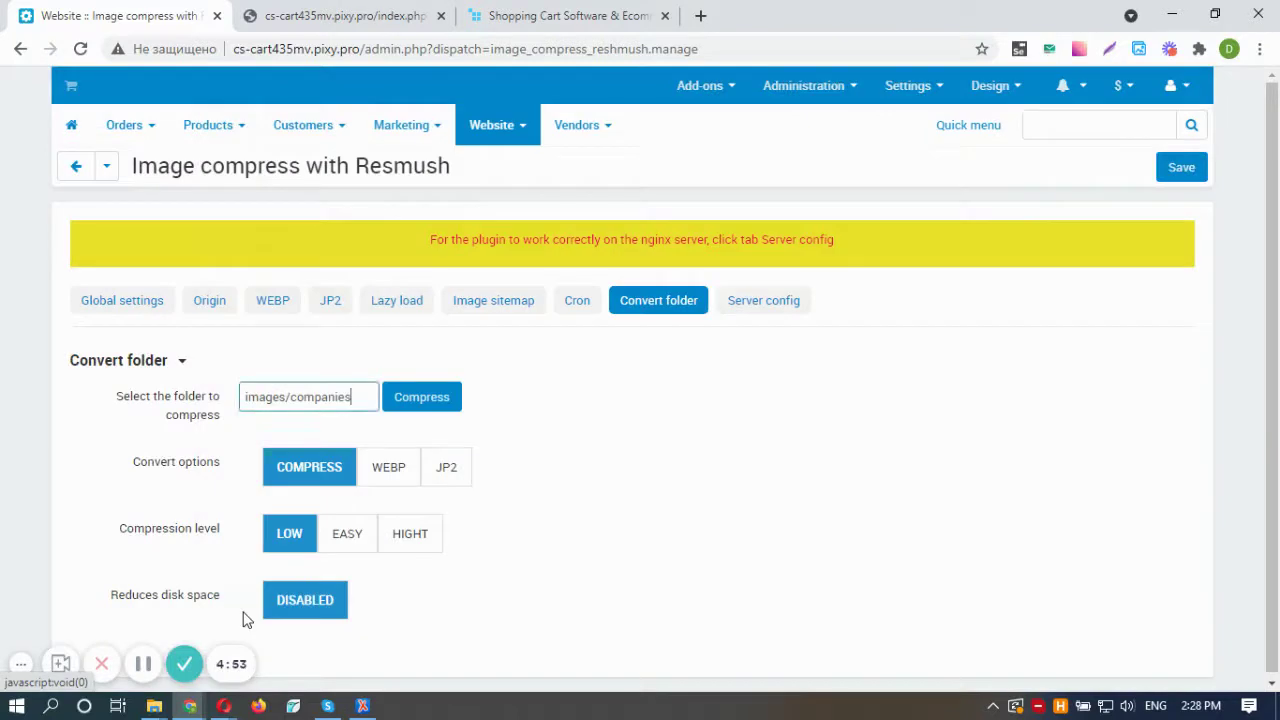
{"action": "left_click", "coordinate": [405, 408]}
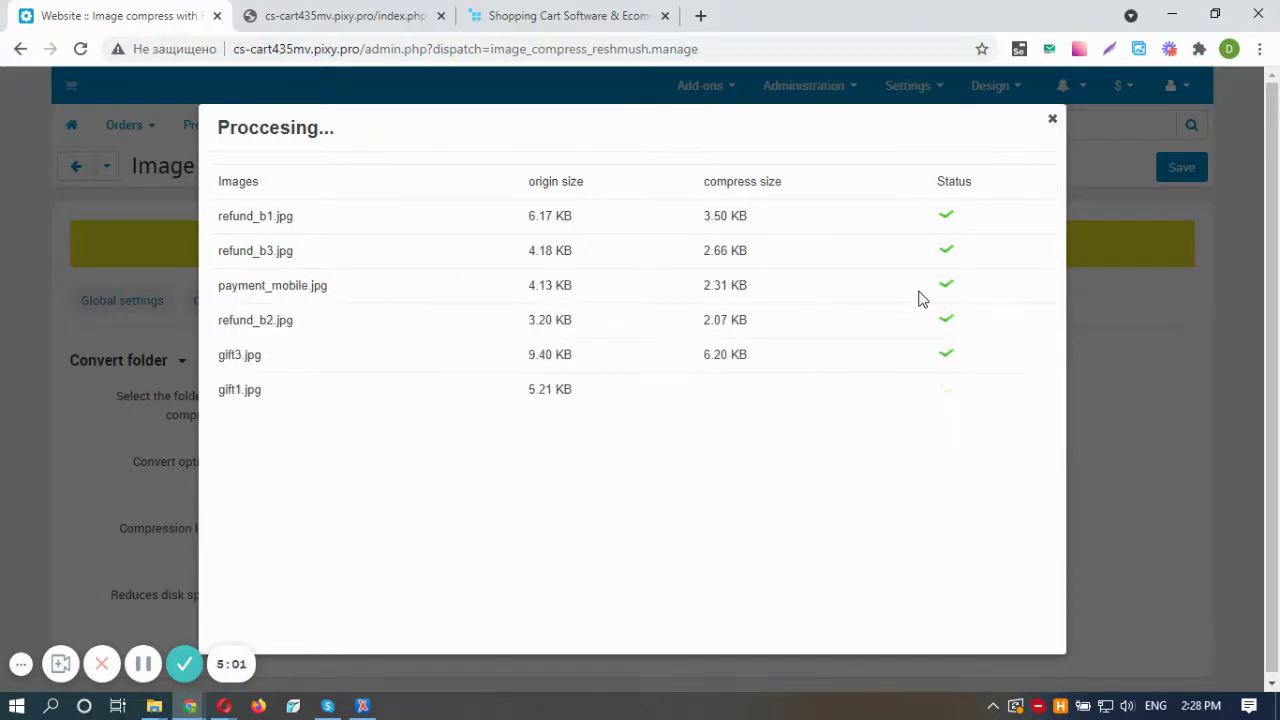
{"action": "left_click", "coordinate": [1052, 119]}
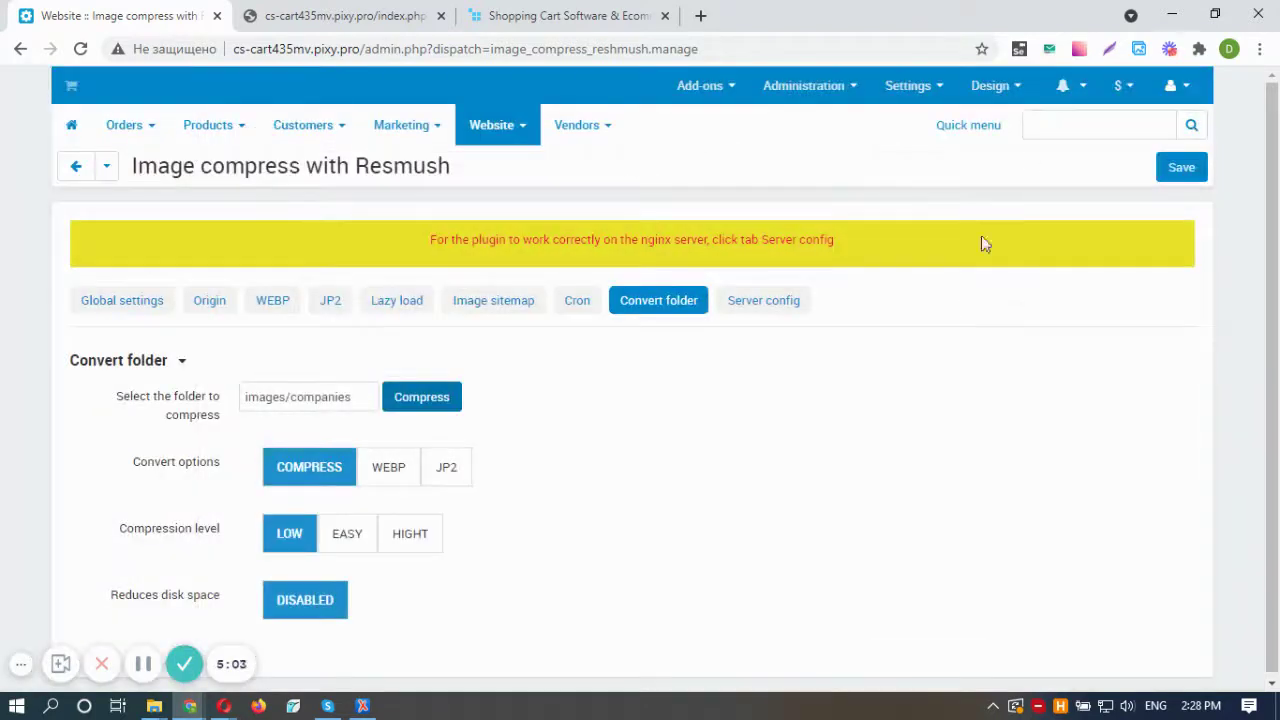
Step: Compress and convert the images/companies folder with the WEBP option at the Easy level, review the processed images, and close the processing window
{"action": "left_click", "coordinate": [405, 469]}
{"action": "left_click", "coordinate": [360, 532]}
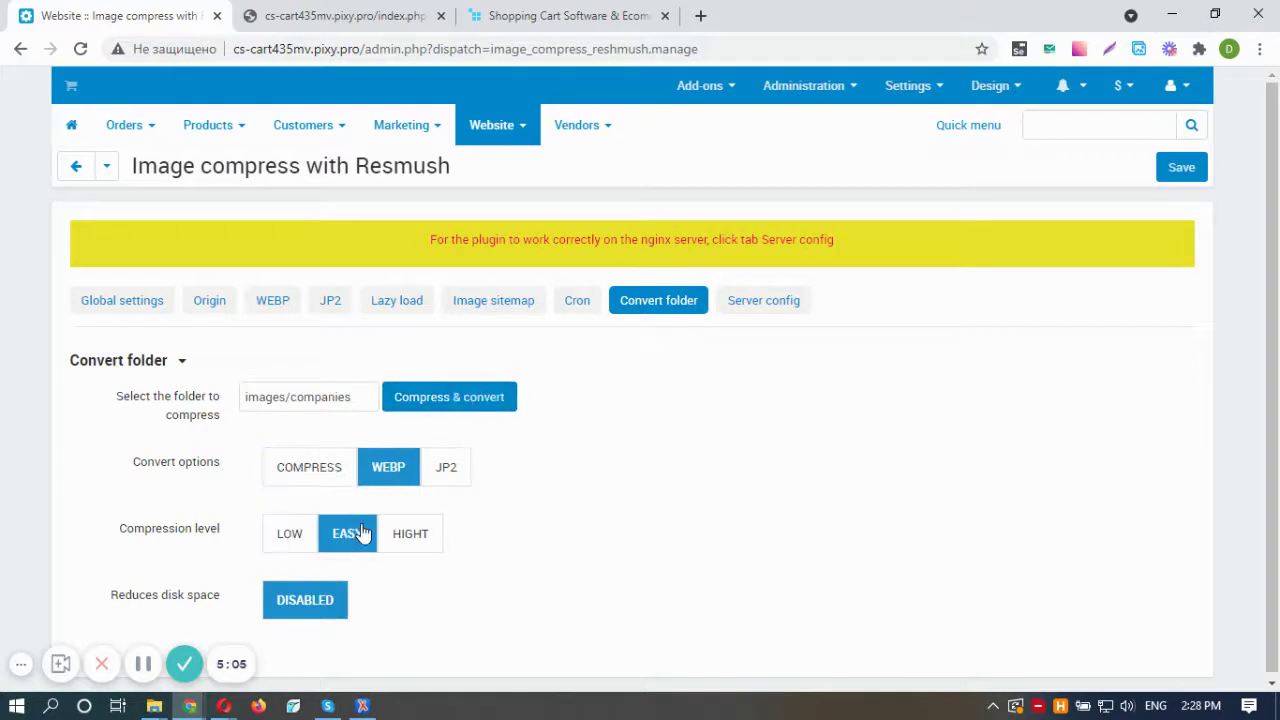
{"action": "left_click", "coordinate": [438, 400]}
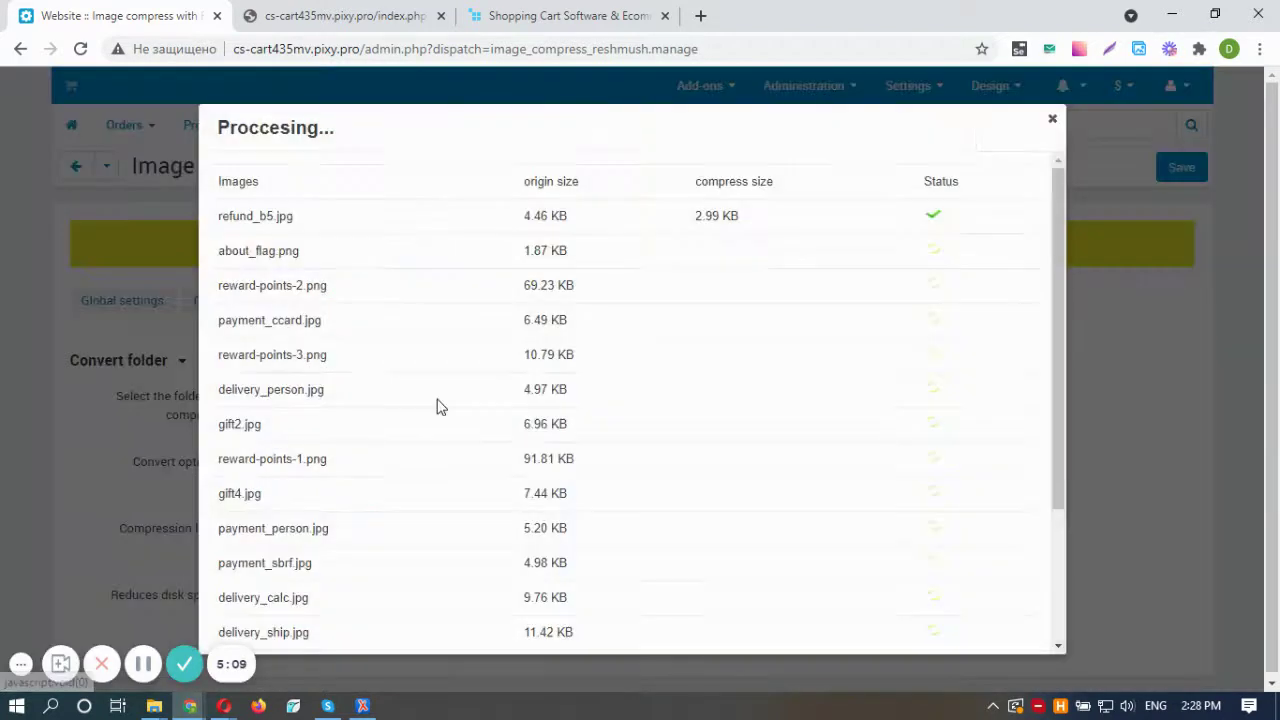
{"action": "left_click_drag", "start_coordinate": [1057, 264], "coordinate": [1057, 410]}
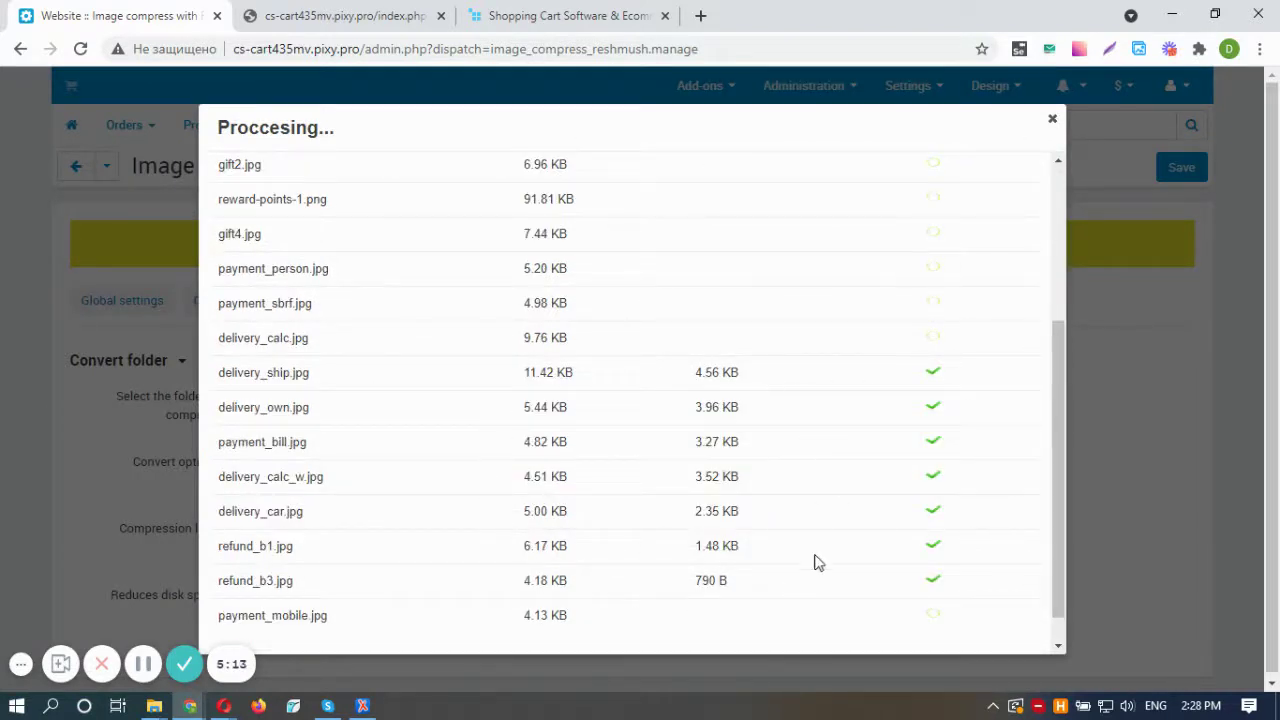
{"action": "left_click", "coordinate": [1052, 120]}
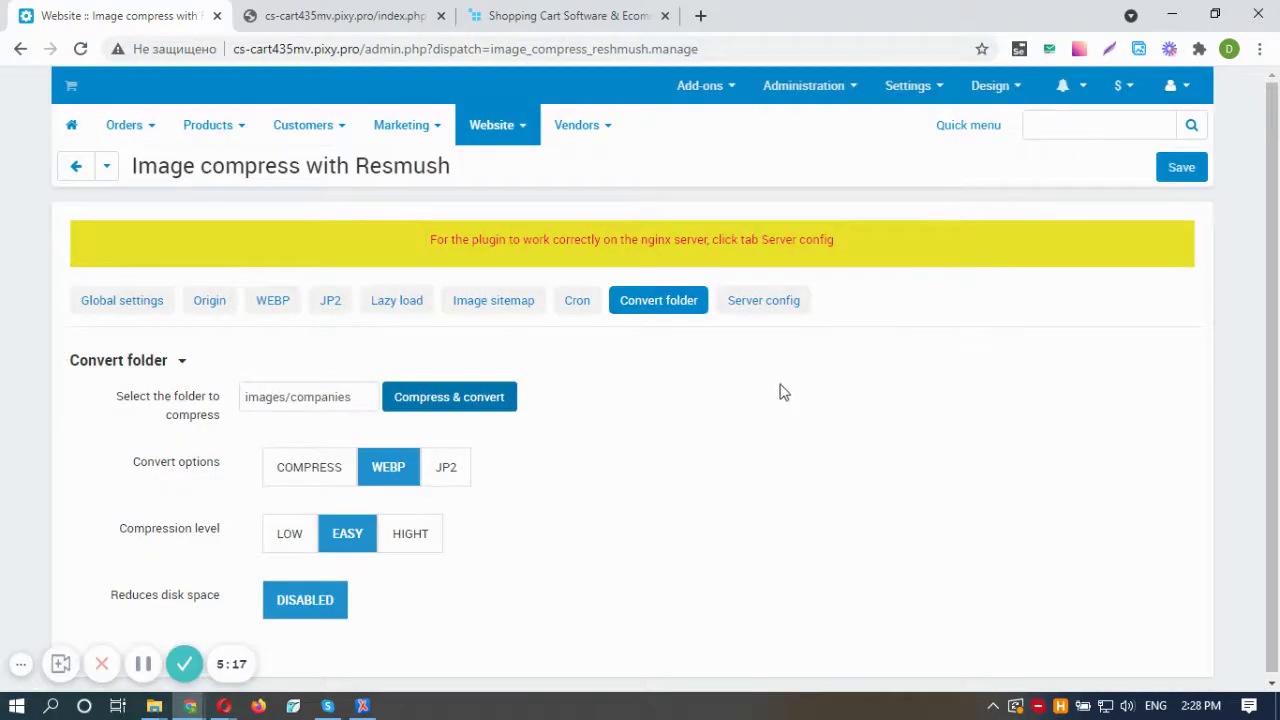
Step: Review the nginx instructions in the Server config settings and save the add-on settings
{"action": "left_click", "coordinate": [779, 310]}
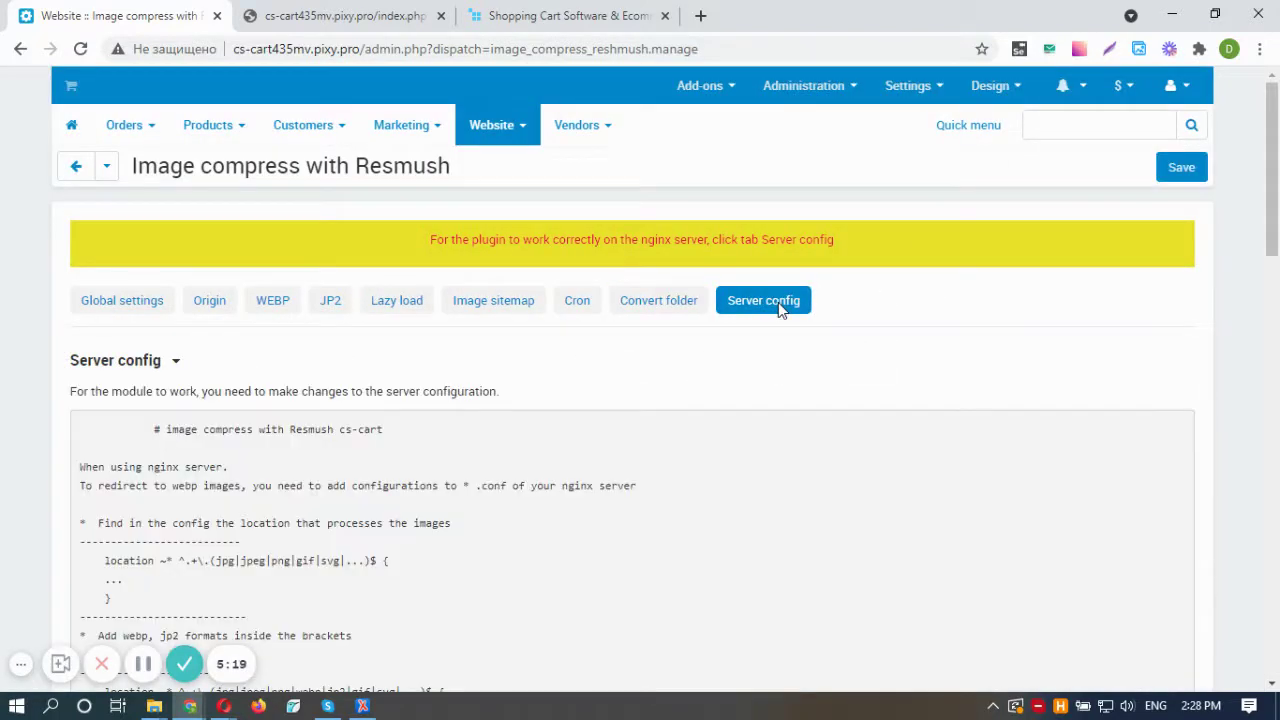
{"action": "scroll", "coordinate": [1277, 230], "scroll_direction": "down", "scroll_amount": 1}
{"action": "scroll", "coordinate": [1277, 230], "scroll_direction": "down", "scroll_amount": 2}
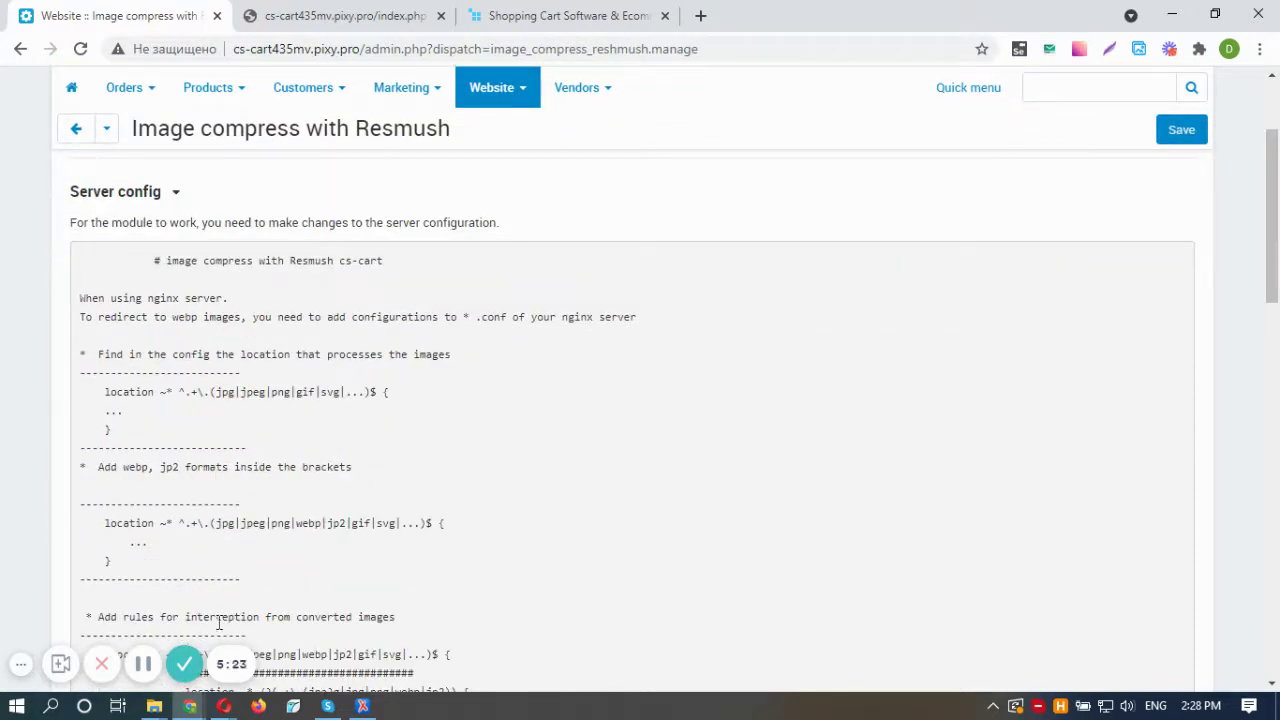
{"action": "left_click", "coordinate": [1176, 133]}
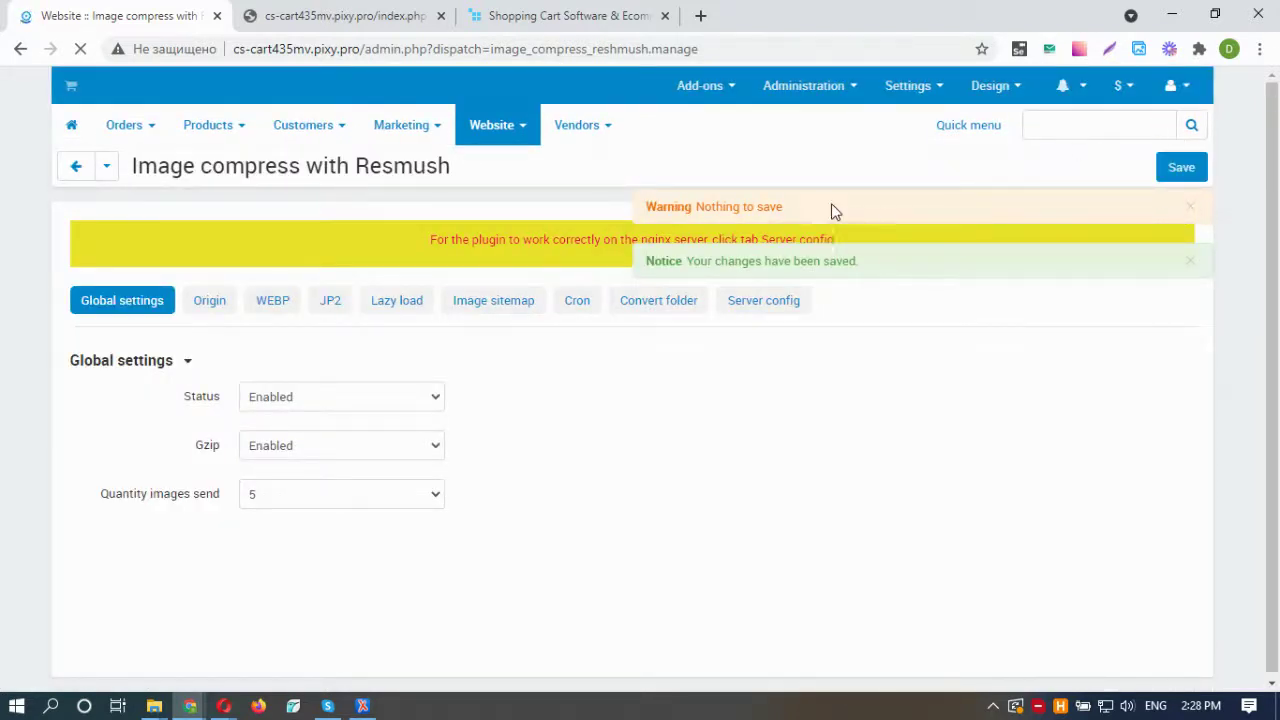
Step: Reload the storefront, inspect the image types in the Network request list, and return to the add-on settings
{"action": "left_click", "coordinate": [380, 18]}
{"action": "left_click", "coordinate": [548, 18]}
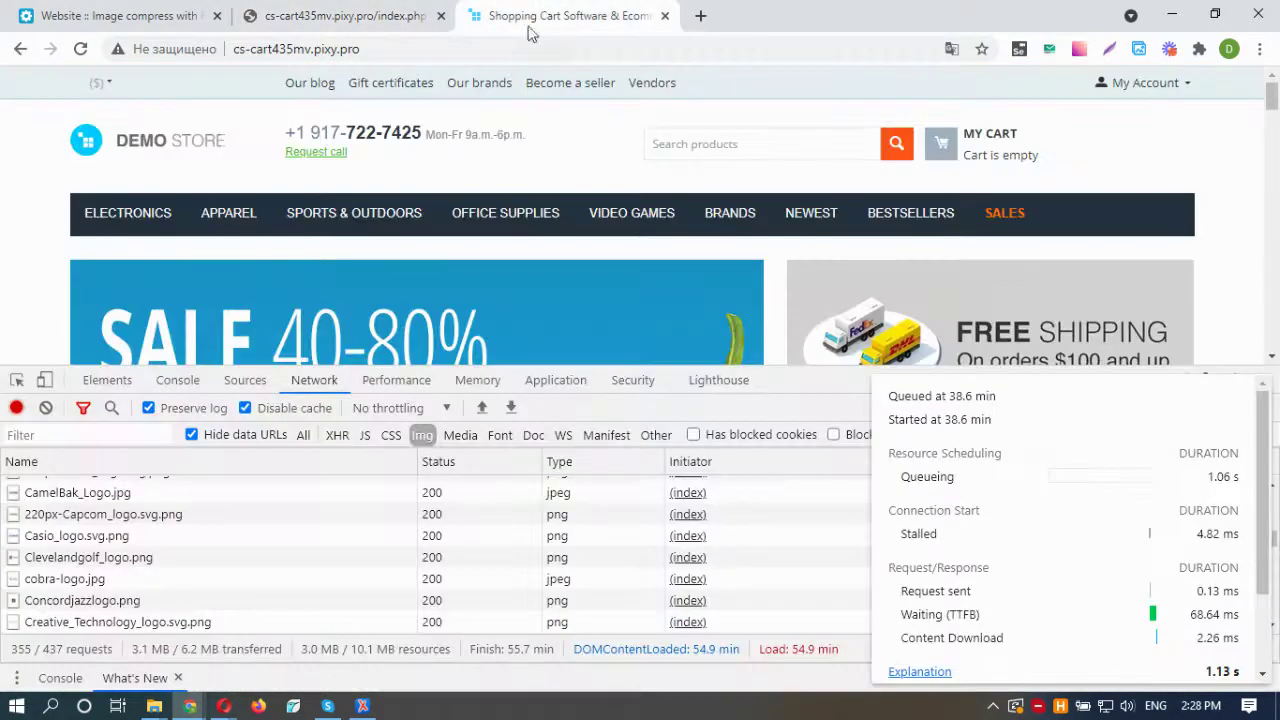
{"action": "left_click", "coordinate": [78, 50]}
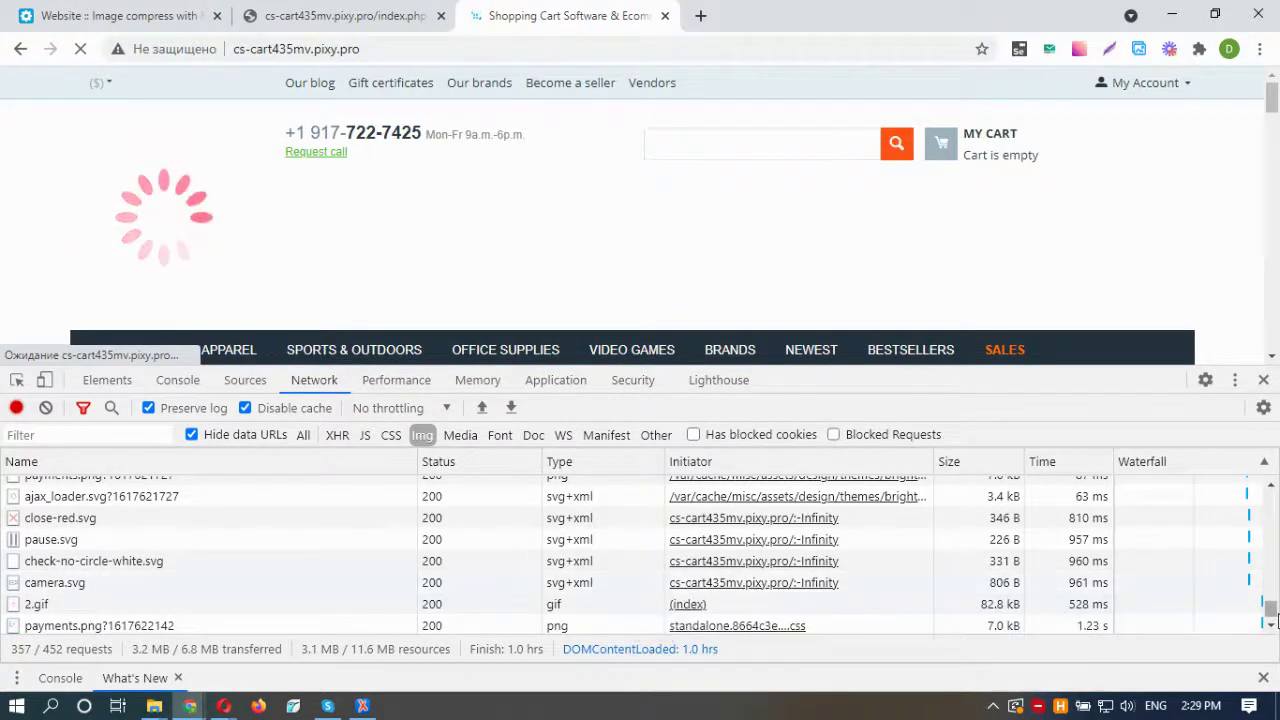
{"action": "left_click_drag", "start_coordinate": [1272, 614], "coordinate": [1271, 514]}
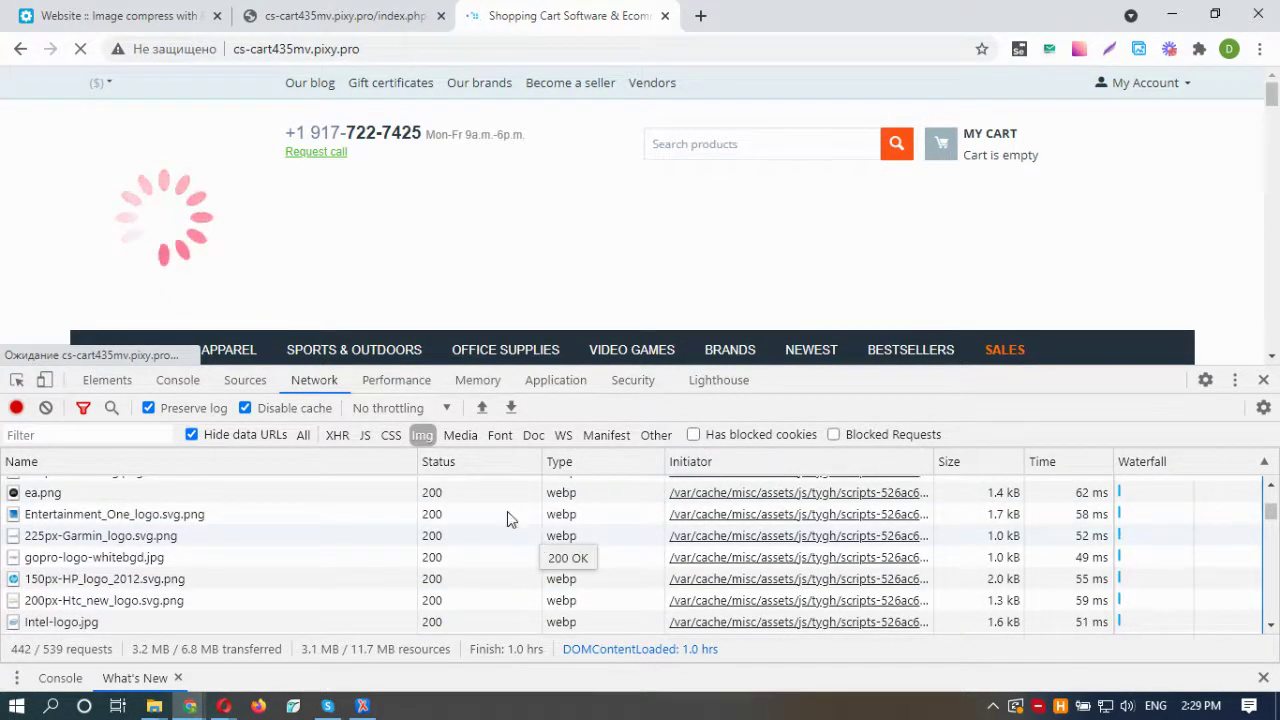
{"action": "left_click", "coordinate": [140, 18]}
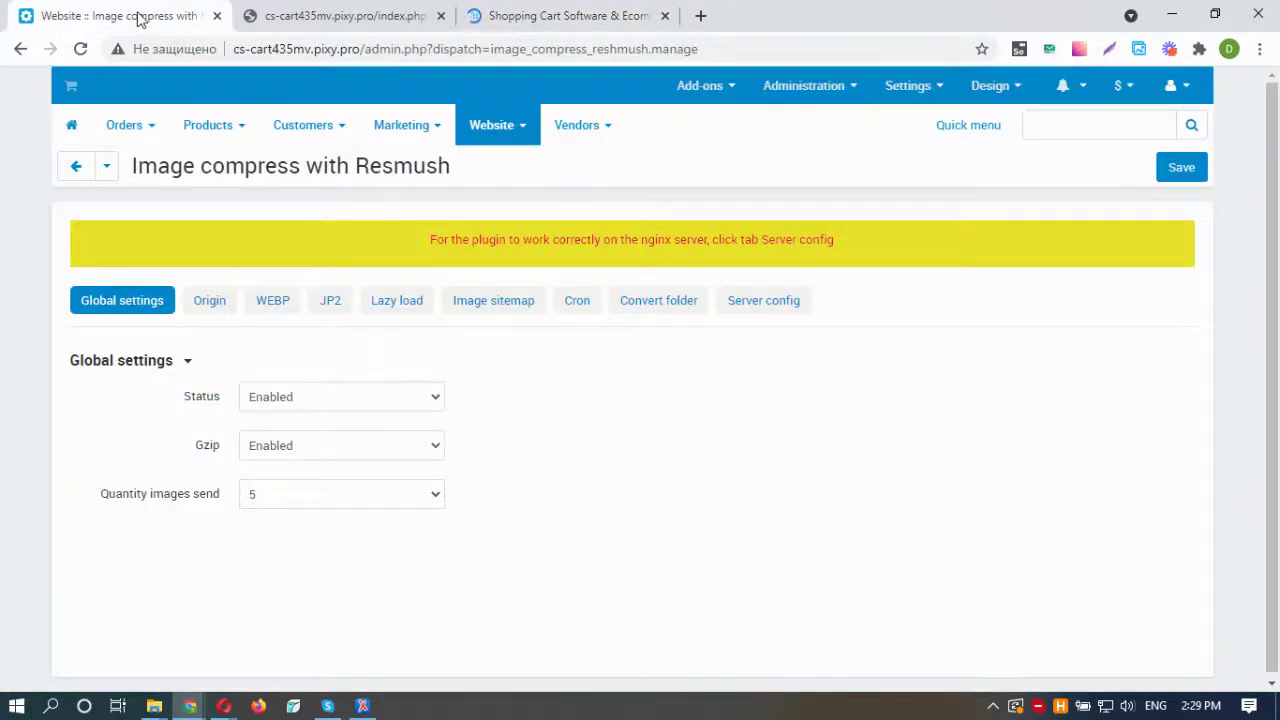